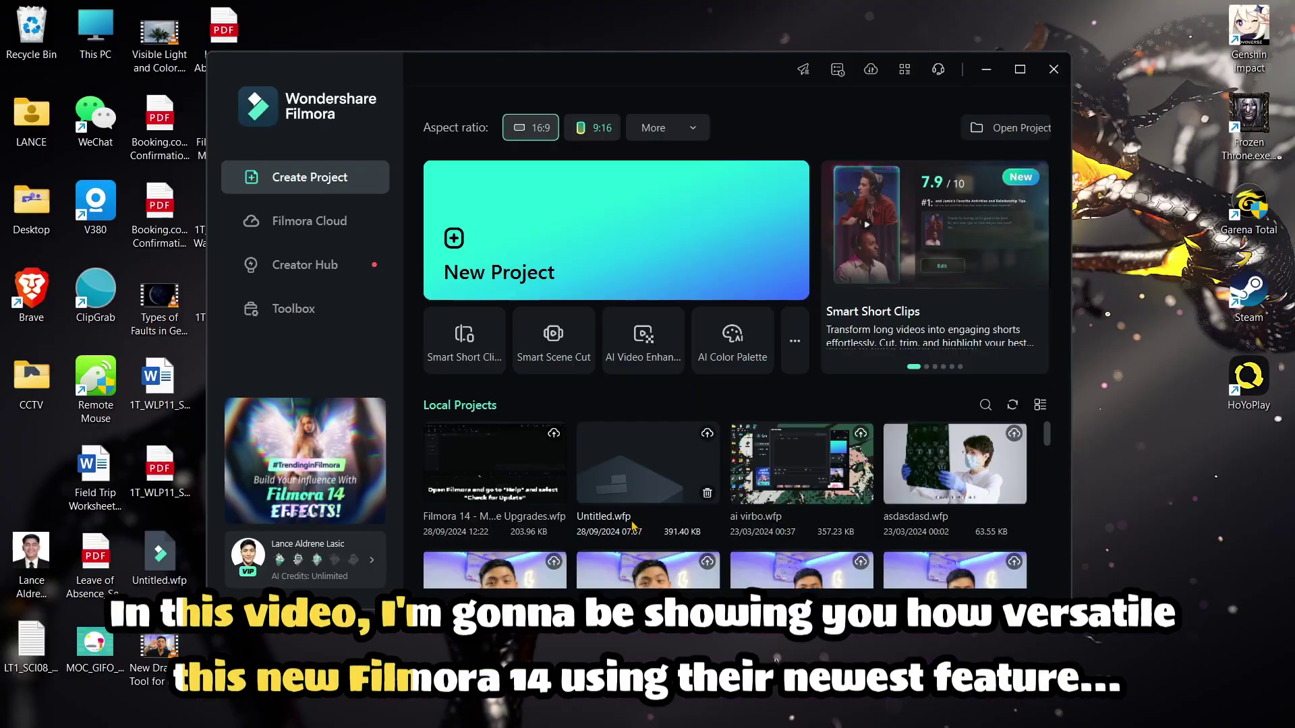
# - Open the Smart Short Clips tile from the Filmora launcher
pyautogui.moveTo(452, 356)
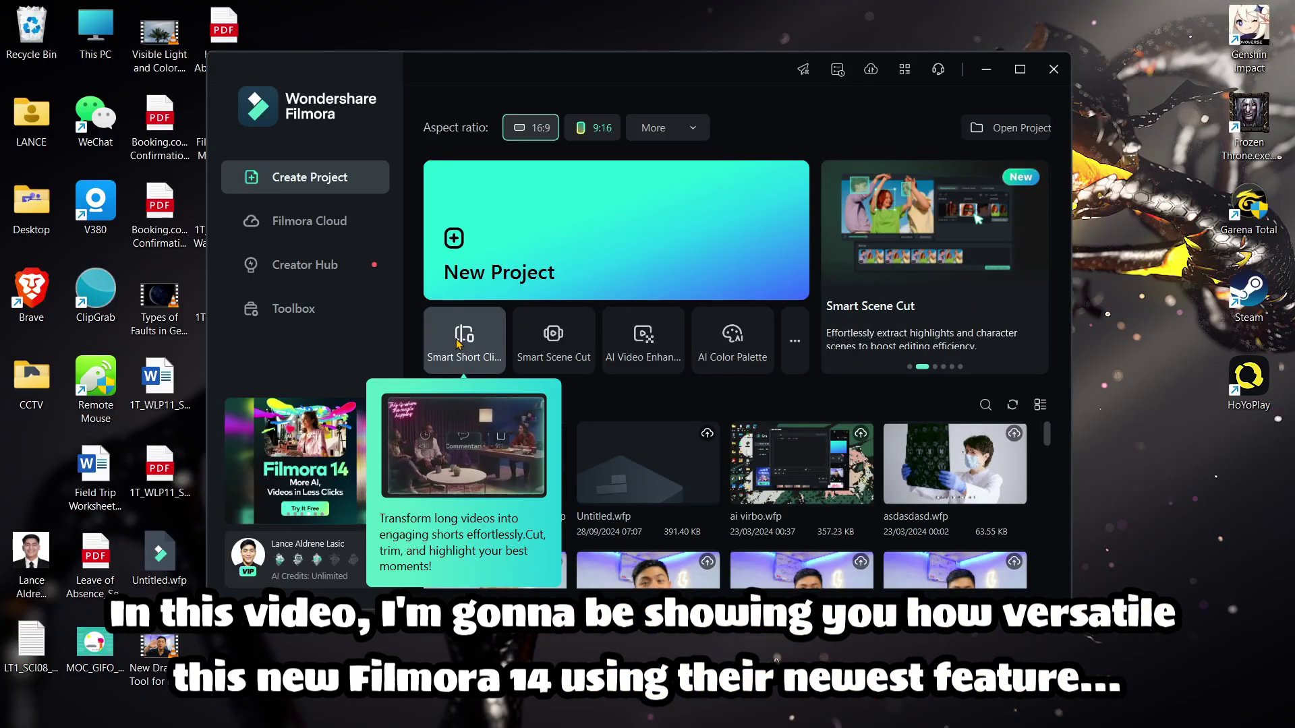
pyautogui.click(456, 341)
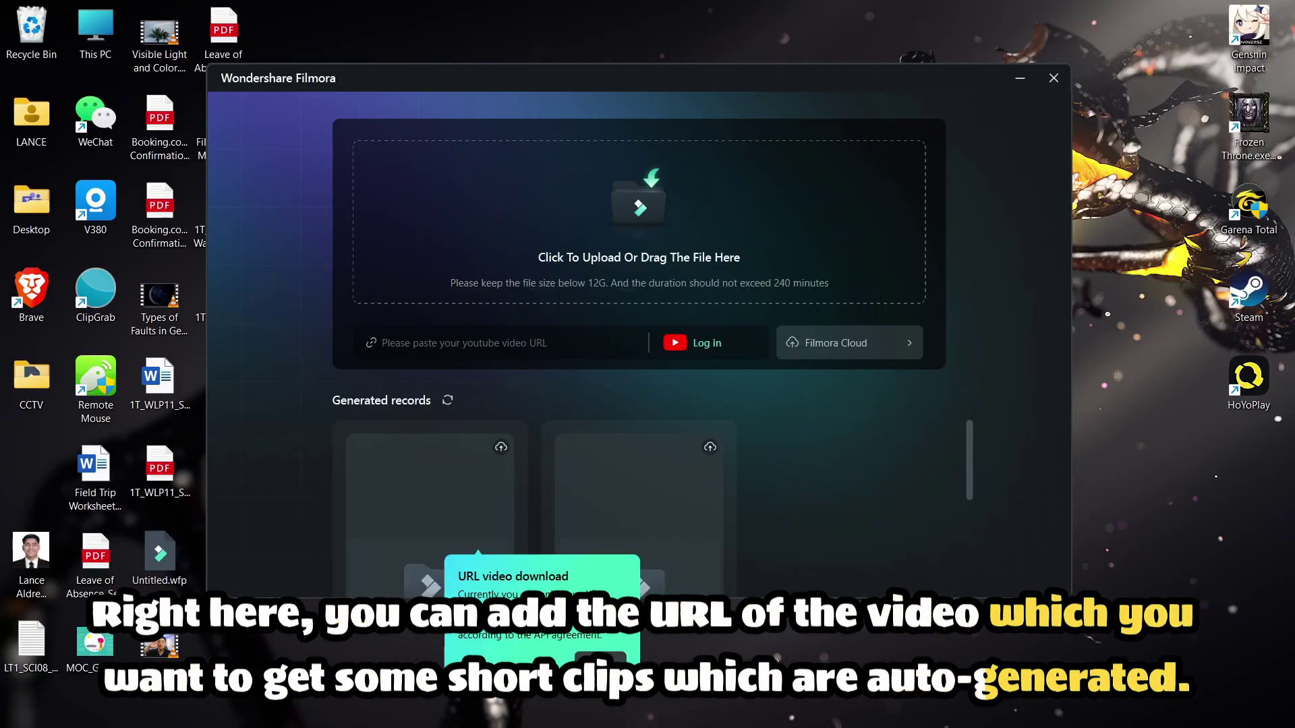
# - Dismiss the URL download tip and drag the desktop MP4 video into the dashed upload box
pyautogui.click(600, 658)
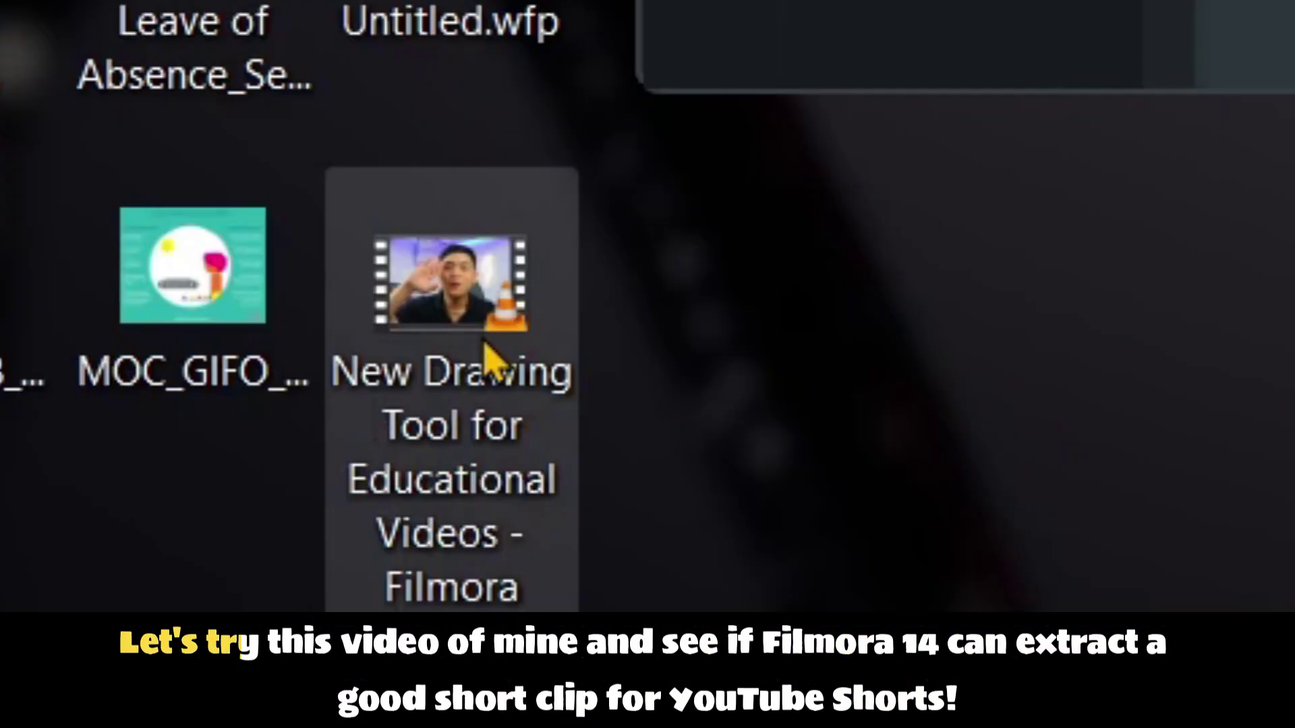
pyautogui.moveTo(168, 659)
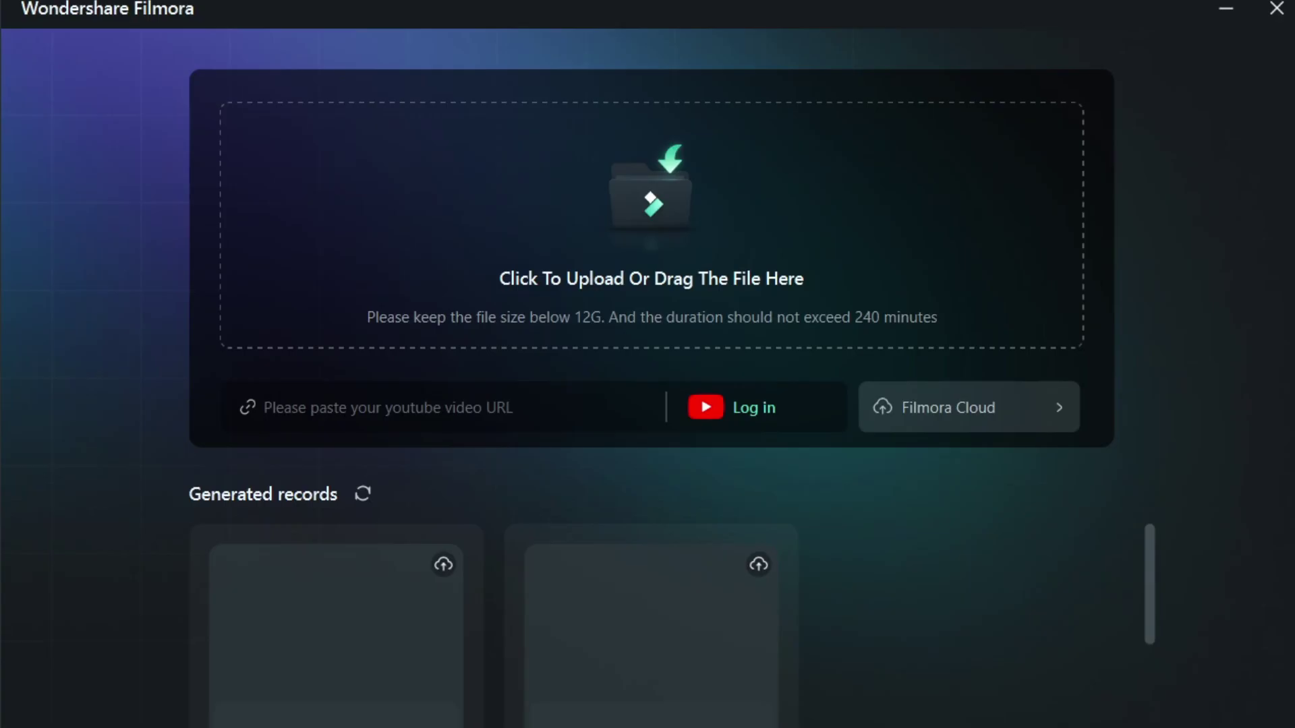
pyautogui.moveTo(169, 664); pyautogui.dragTo(629, 310)
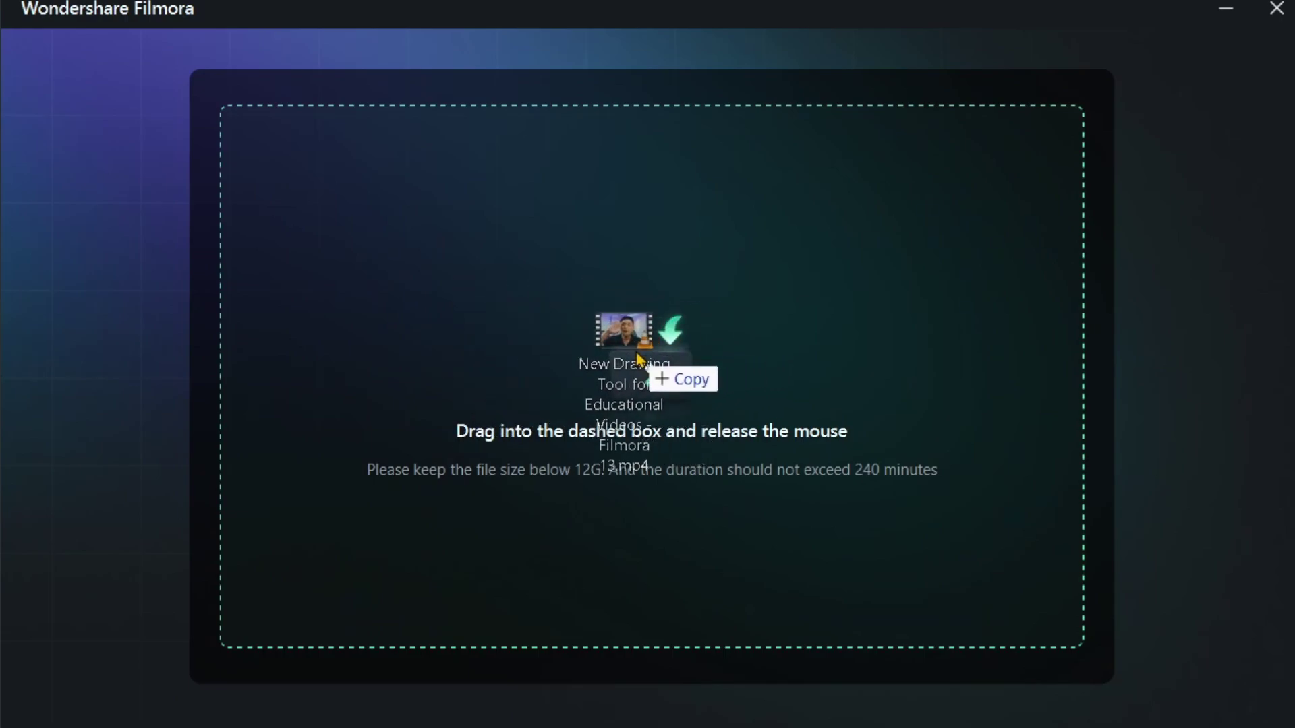
# - Drop the video to upload it and set the clip duration to 30-60s
pyautogui.moveTo(639, 357); pyautogui.dragTo(691, 379)
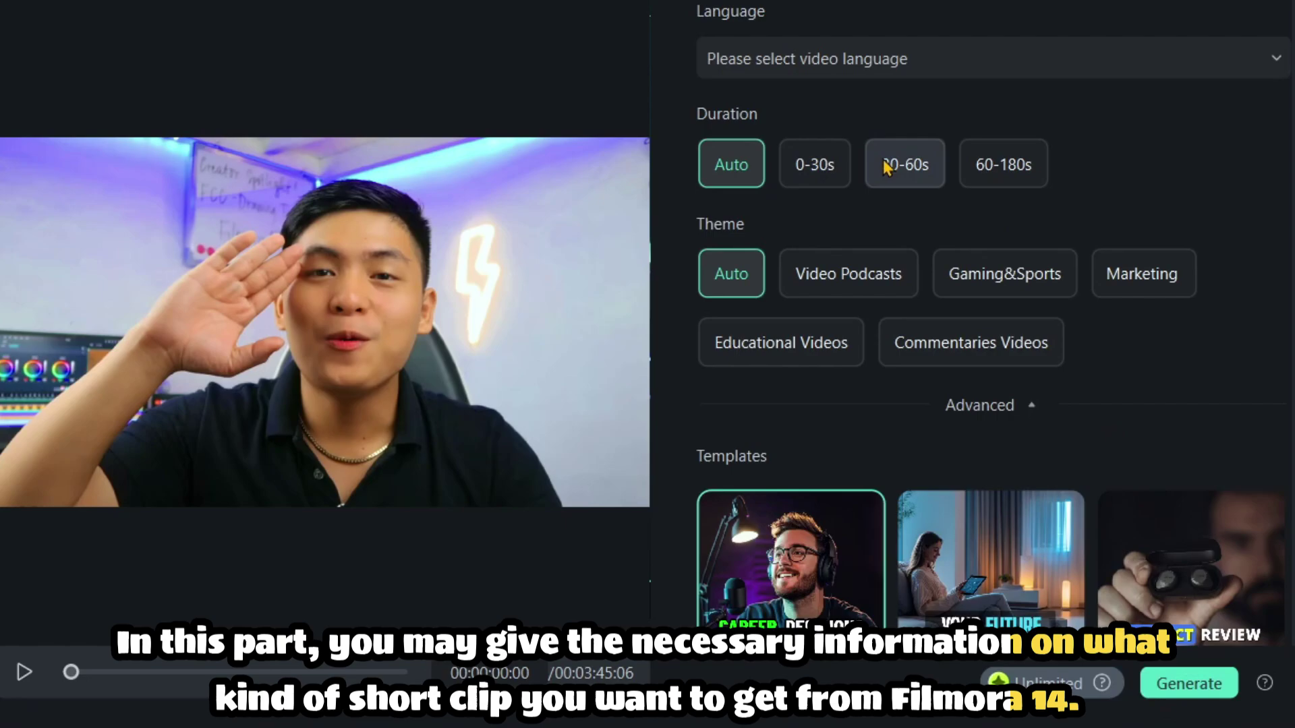
pyautogui.click(826, 166)
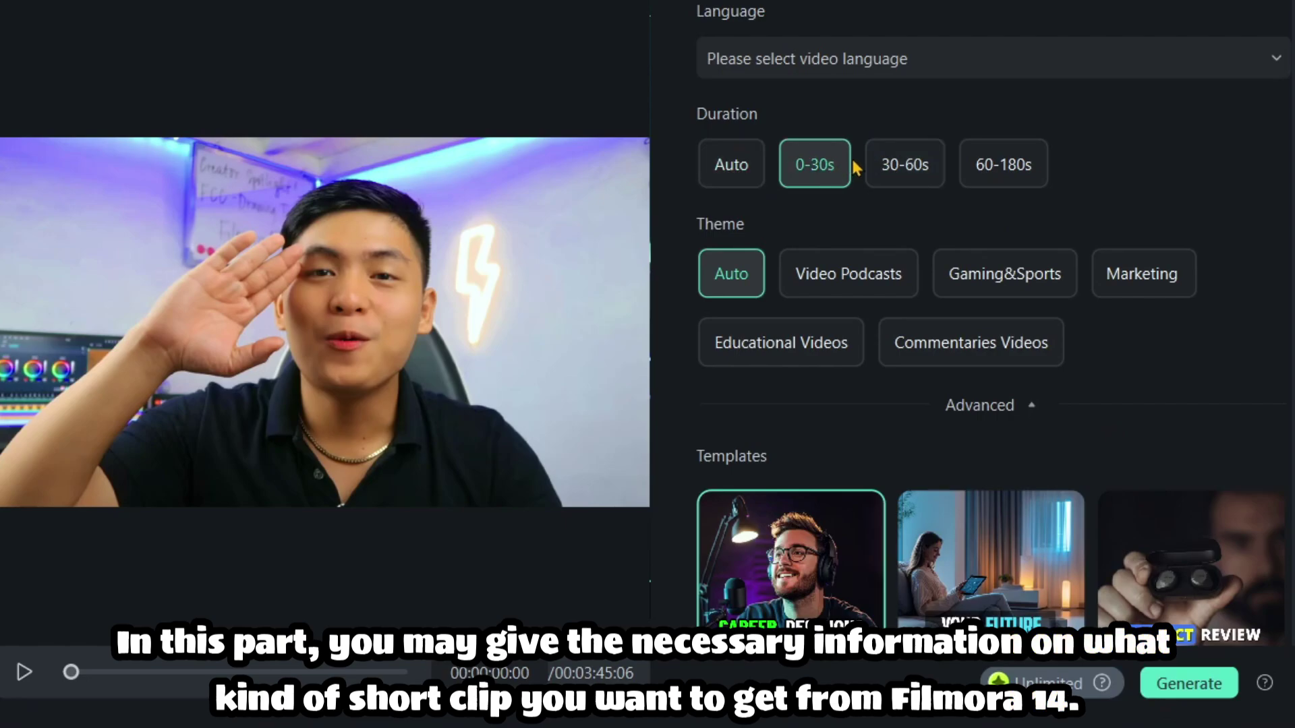
pyautogui.click(903, 165)
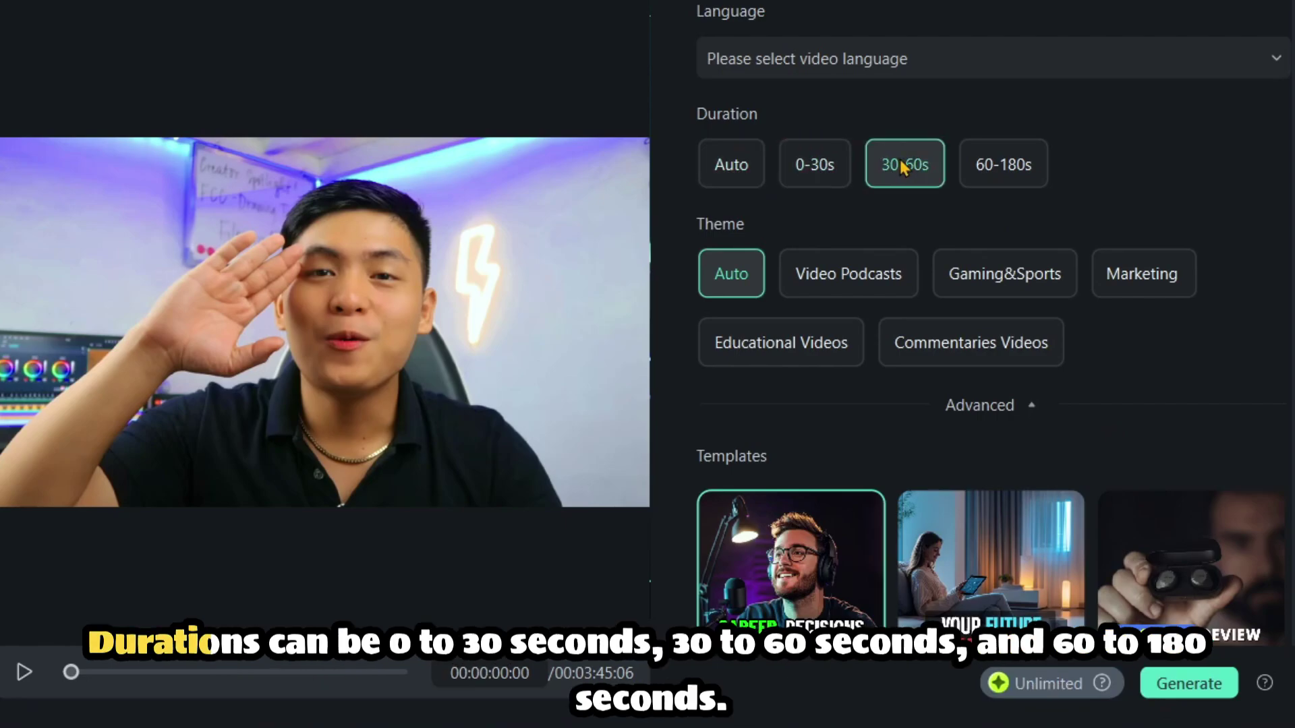
pyautogui.click(979, 173)
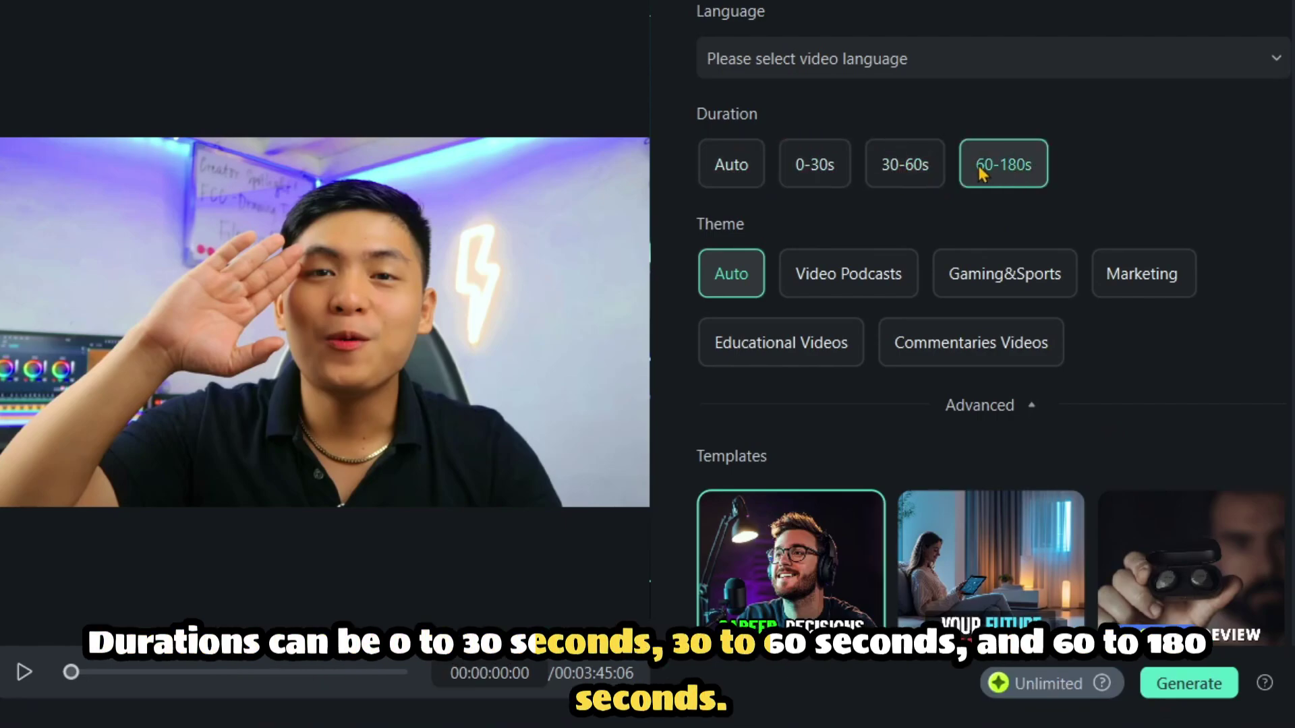
pyautogui.click(916, 170)
# - Set the video language to English (US) and the theme to Educational Videos
pyautogui.click(884, 49)
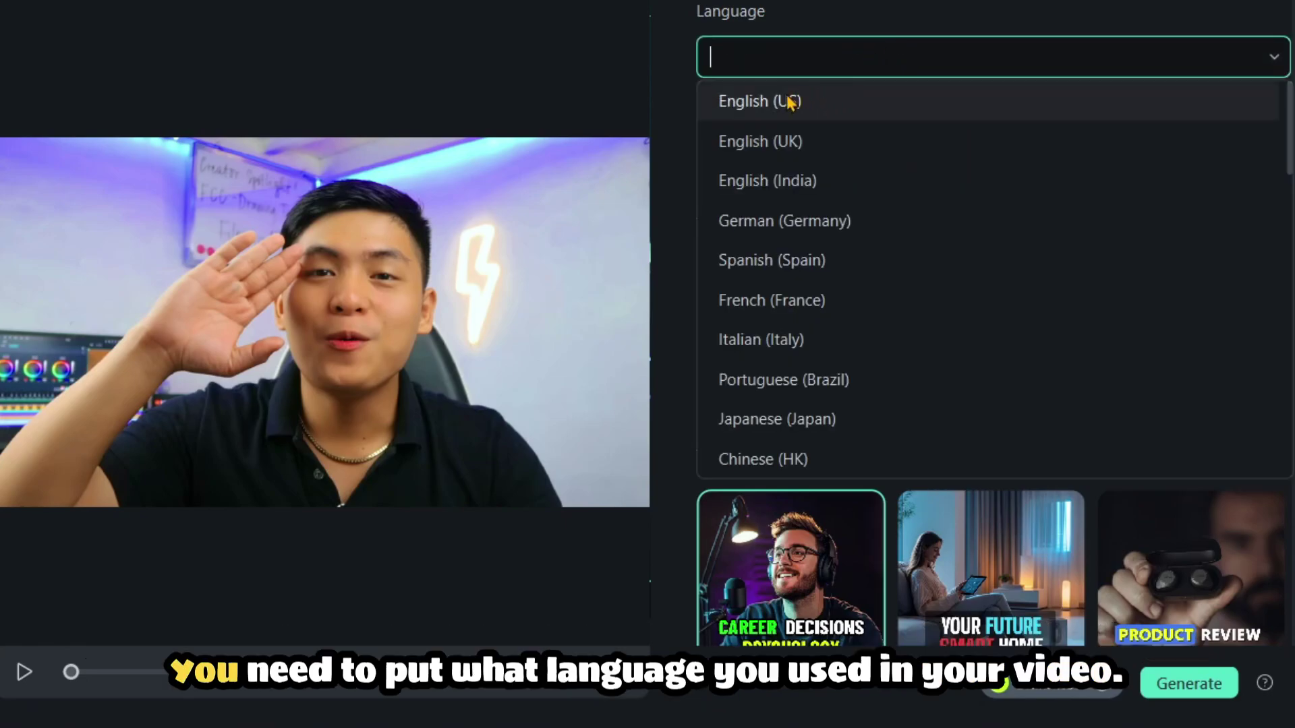
pyautogui.click(780, 101)
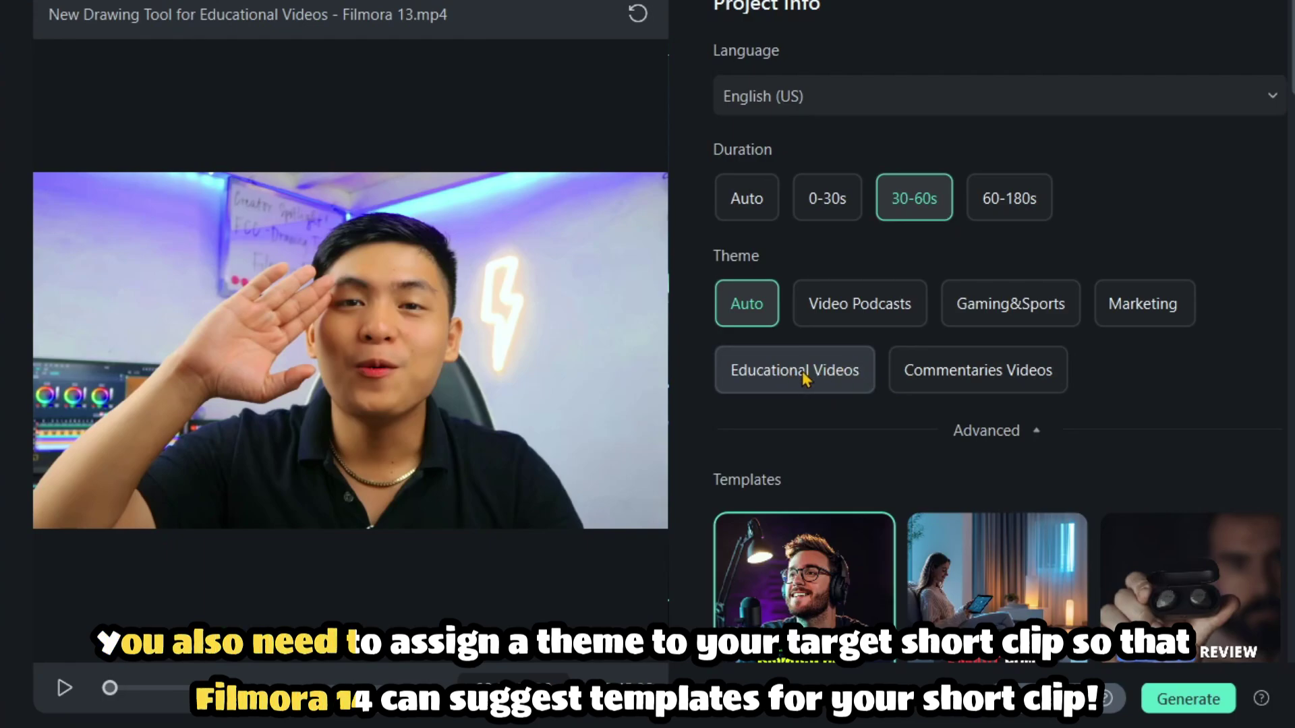
pyautogui.click(770, 373)
pyautogui.scroll(-3, 1177, 407)
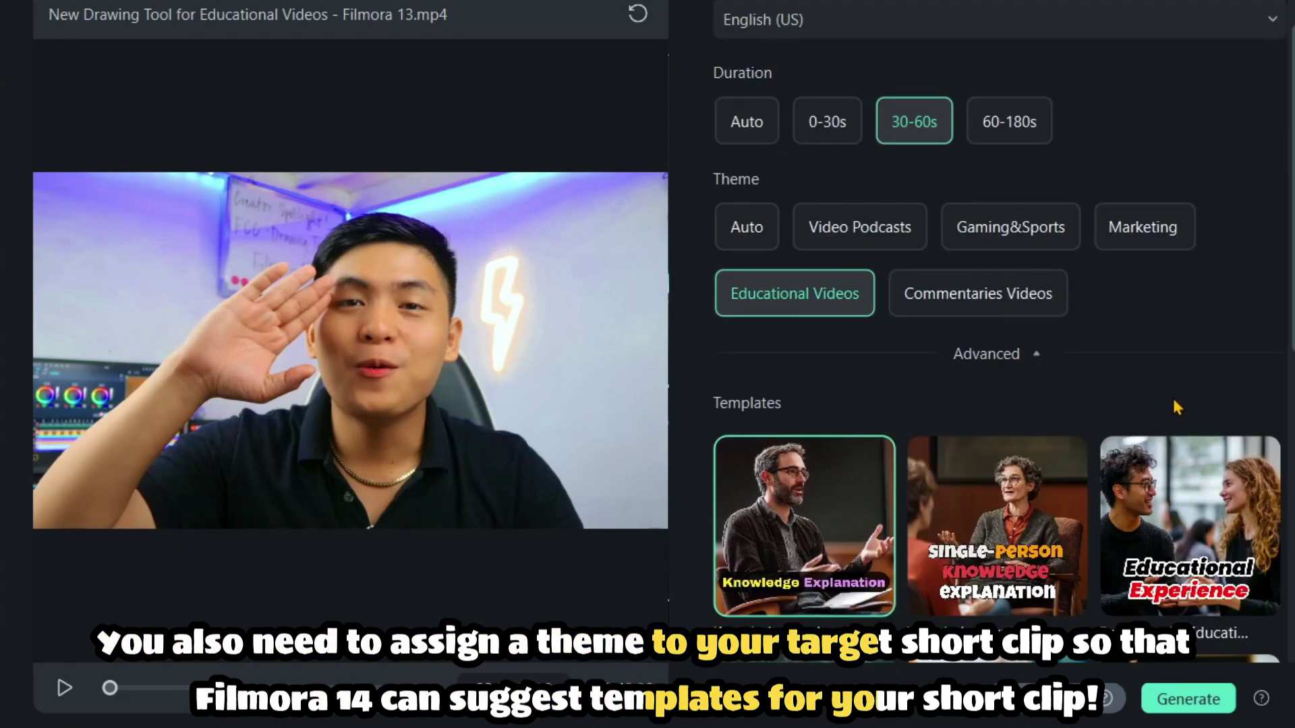
pyautogui.moveTo(1137, 423)
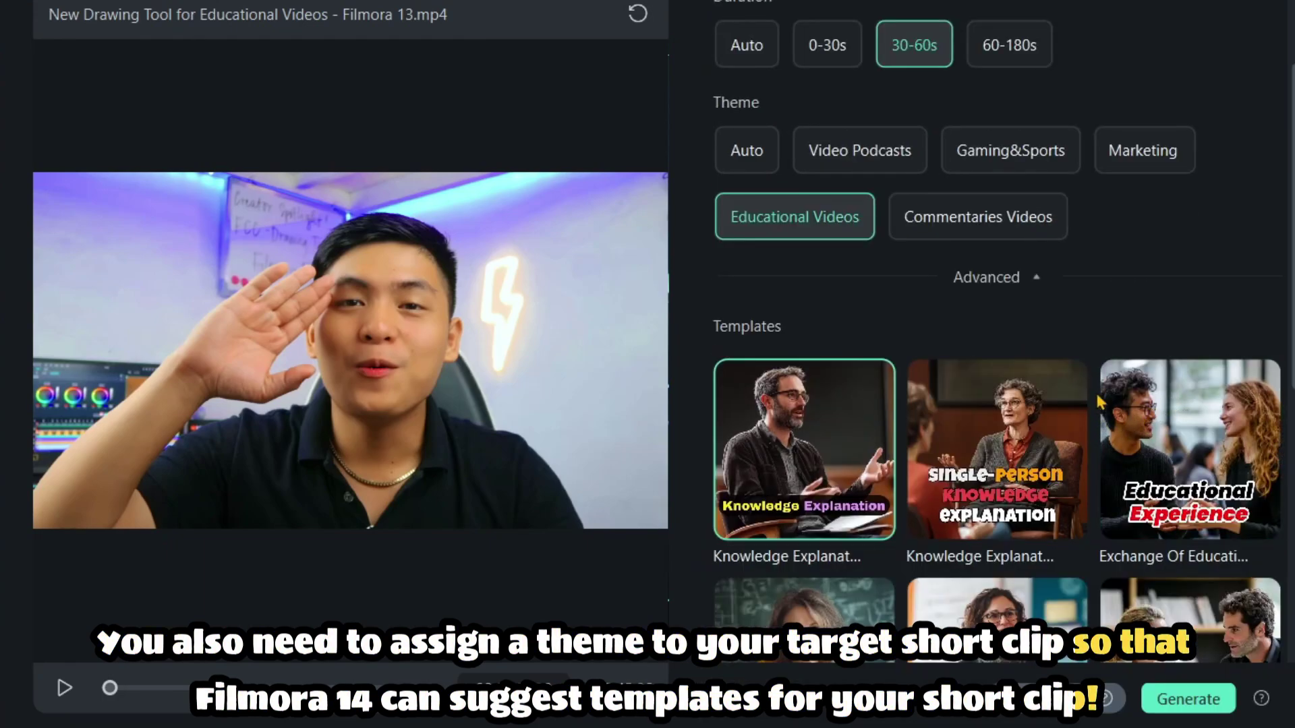
pyautogui.scroll(-2, 1160, 309)
pyautogui.scroll(-2, 1161, 309)
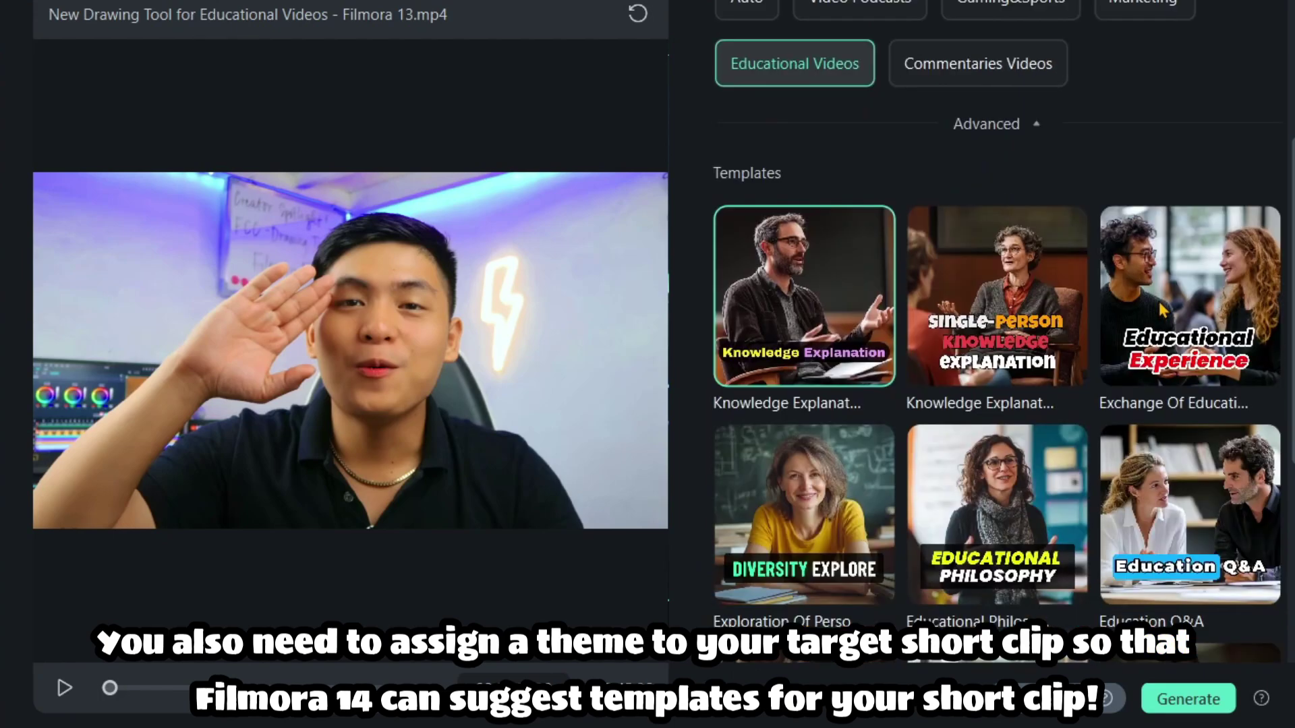
pyautogui.moveTo(1082, 487)
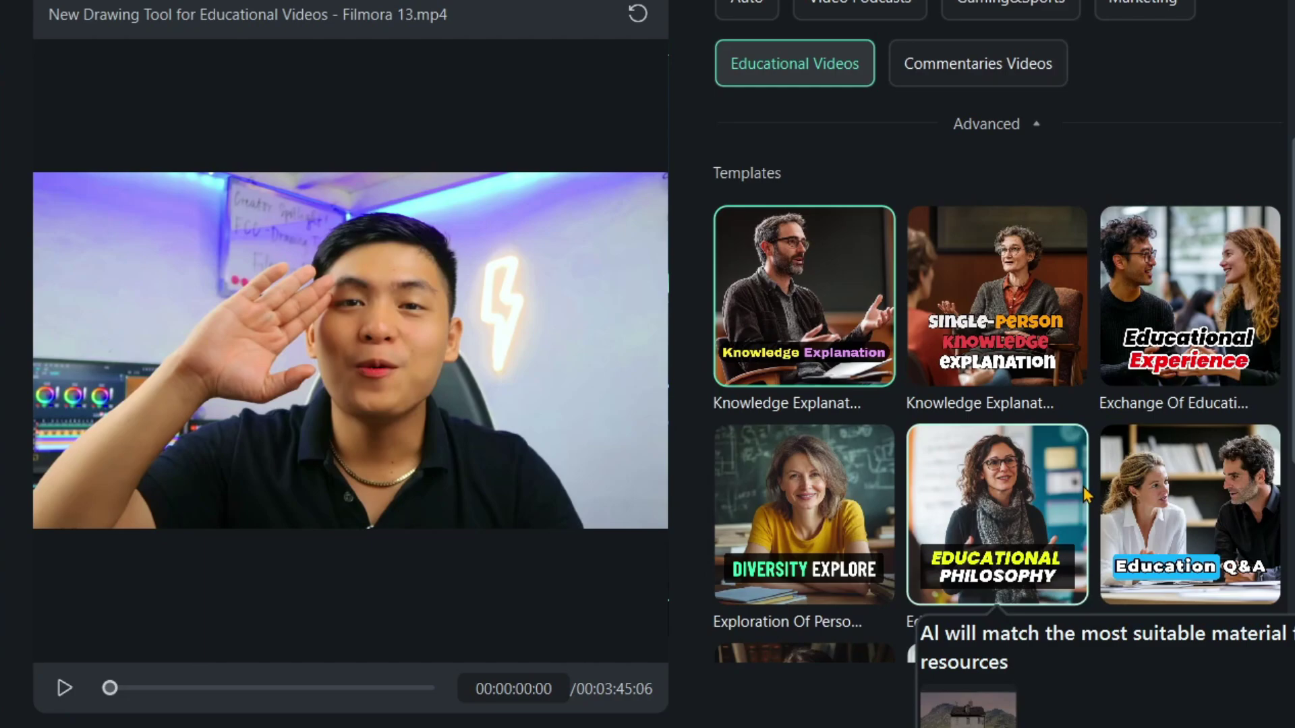
pyautogui.scroll(-4, 1084, 491)
pyautogui.scroll(6, 1086, 491)
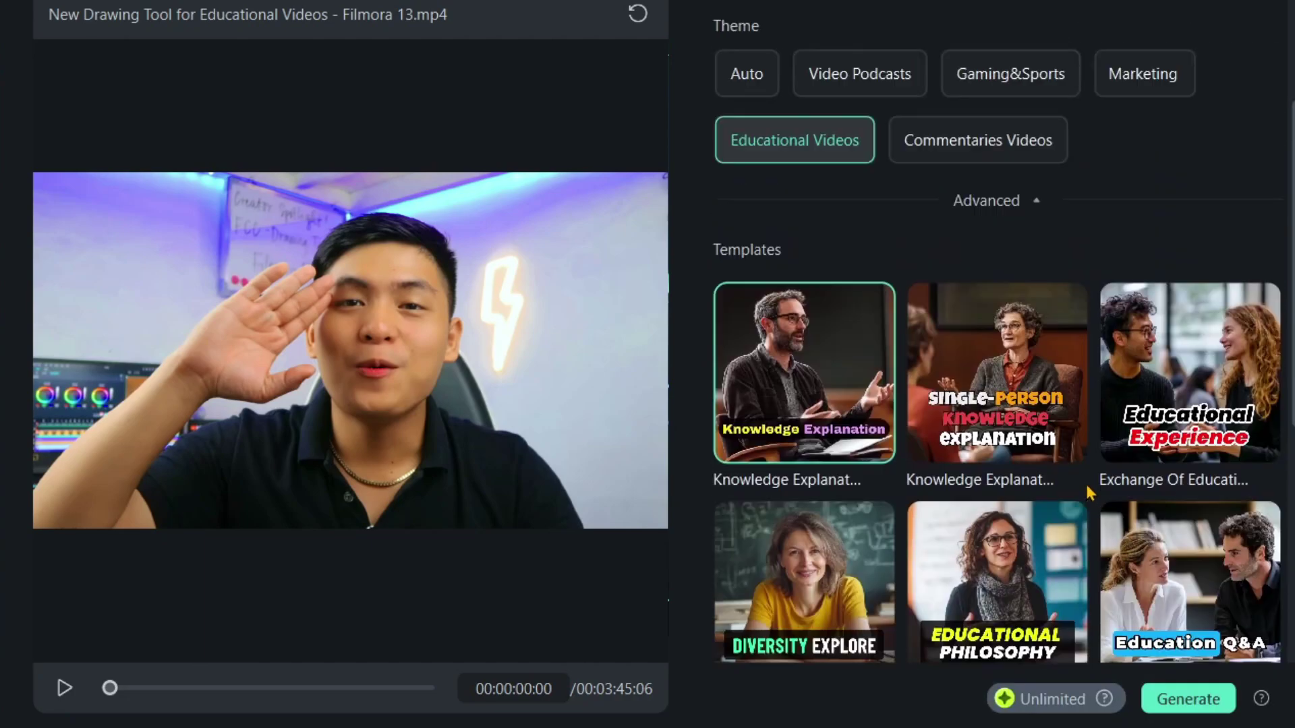
pyautogui.scroll(2, 1086, 481)
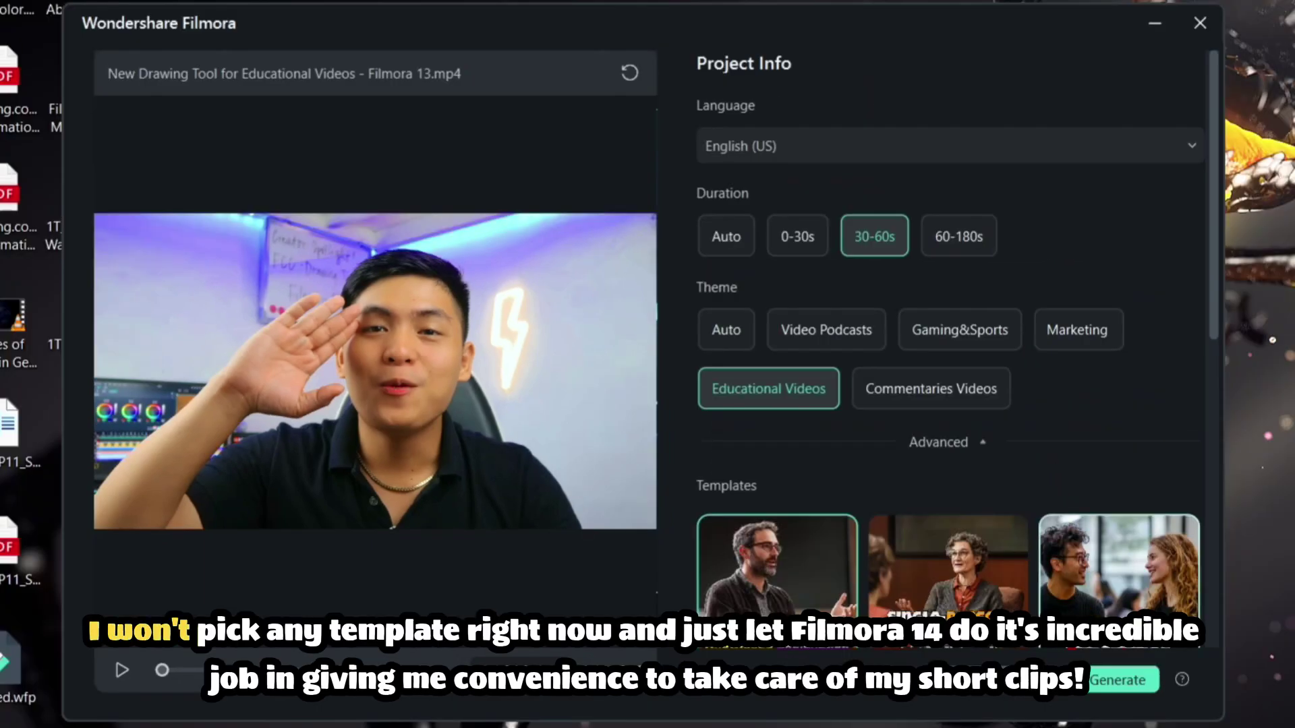
# - Click Generate in Project Info to begin creating the short clips
pyautogui.click(1119, 682)
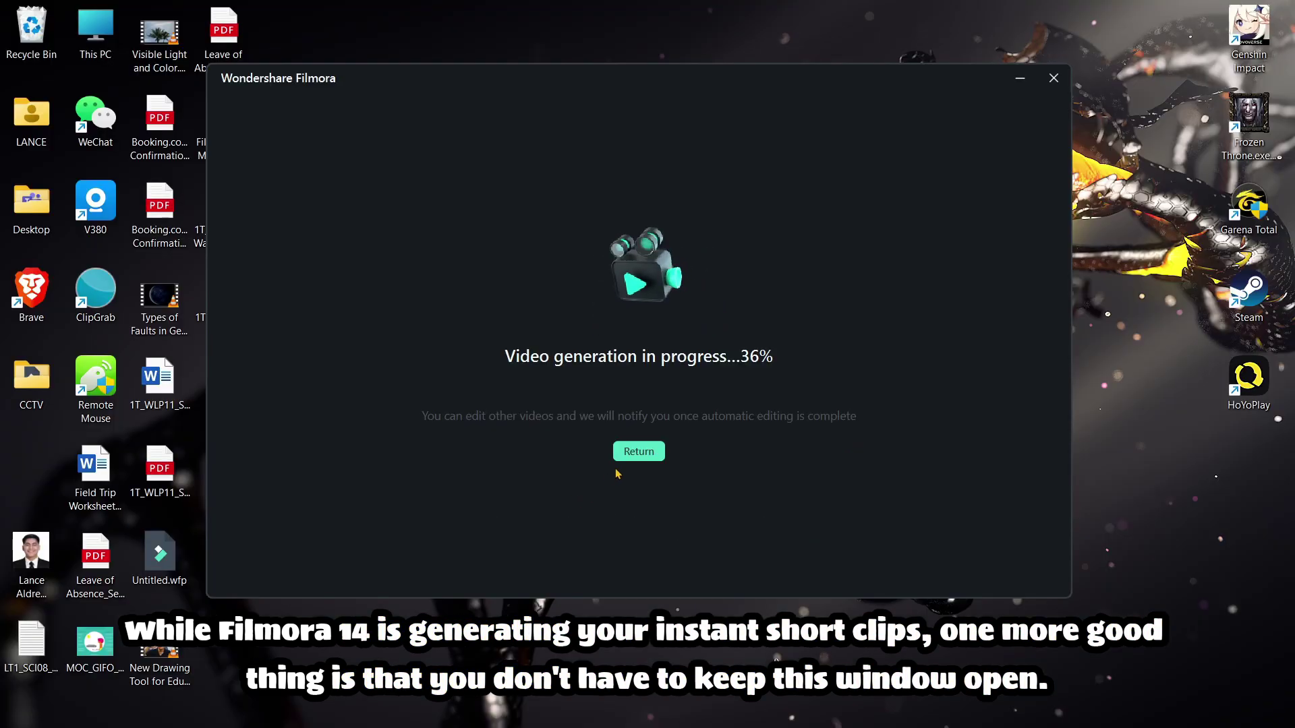
# - Return to uploads and open the drawing-tool video's record in Generated records
pyautogui.click(639, 451)
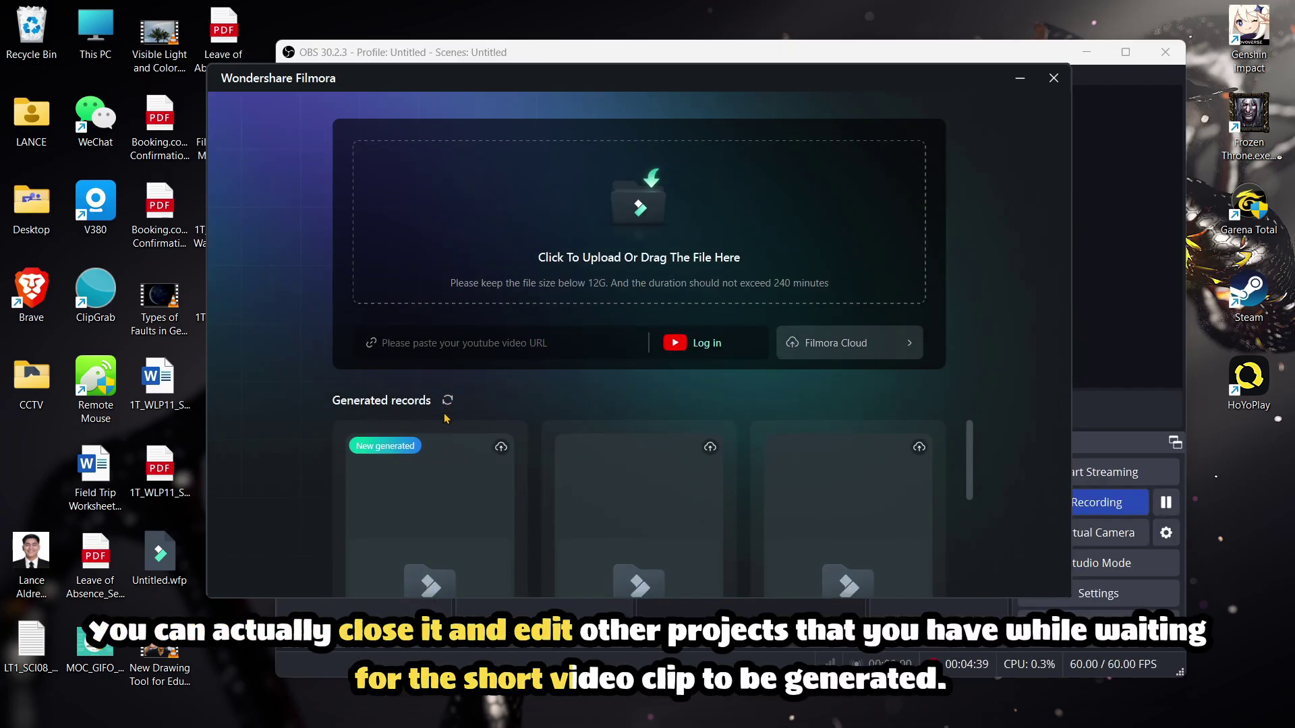
pyautogui.scroll(-2, 466, 482)
pyautogui.click(466, 482)
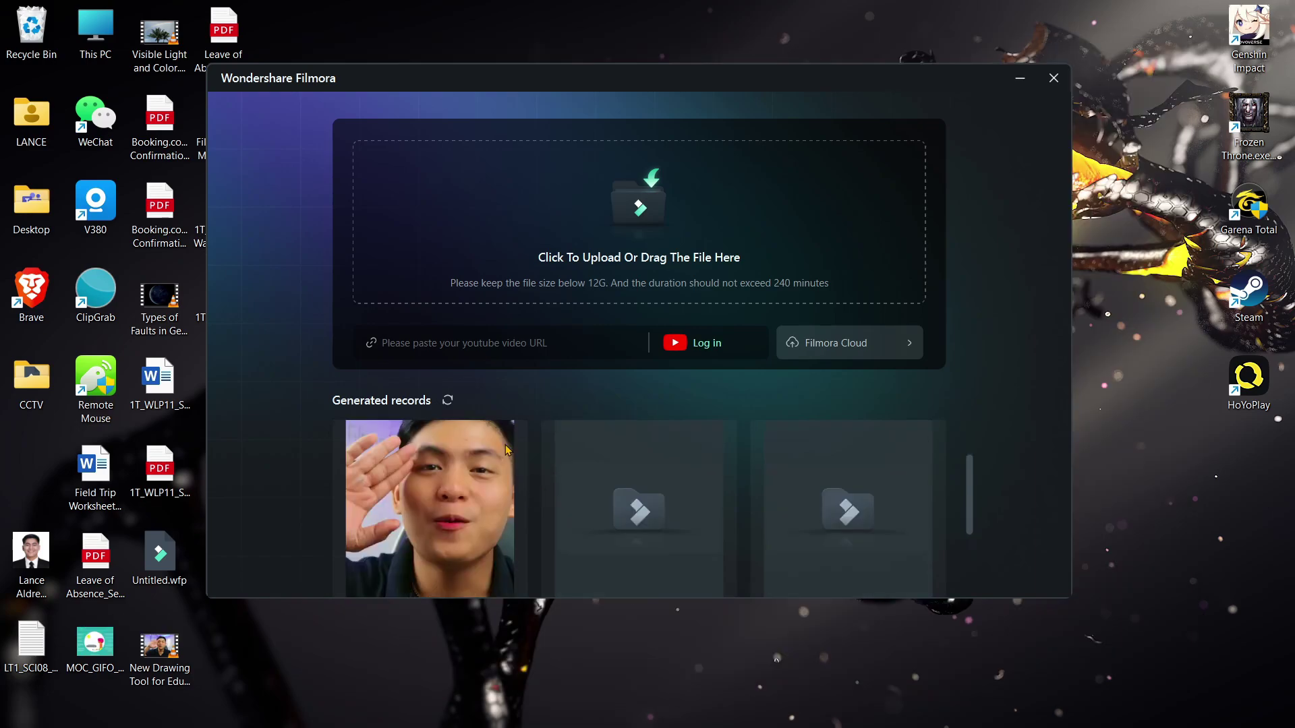
pyautogui.scroll(-1, 500, 494)
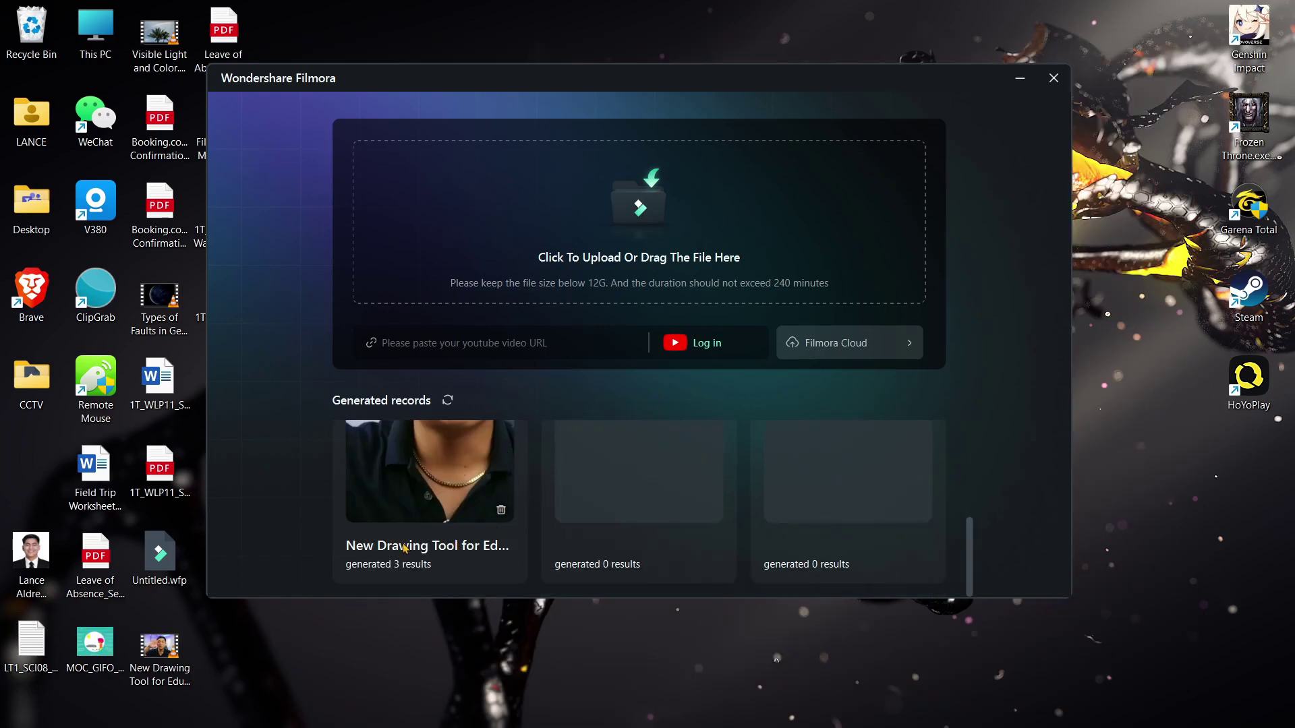
pyautogui.click(390, 561)
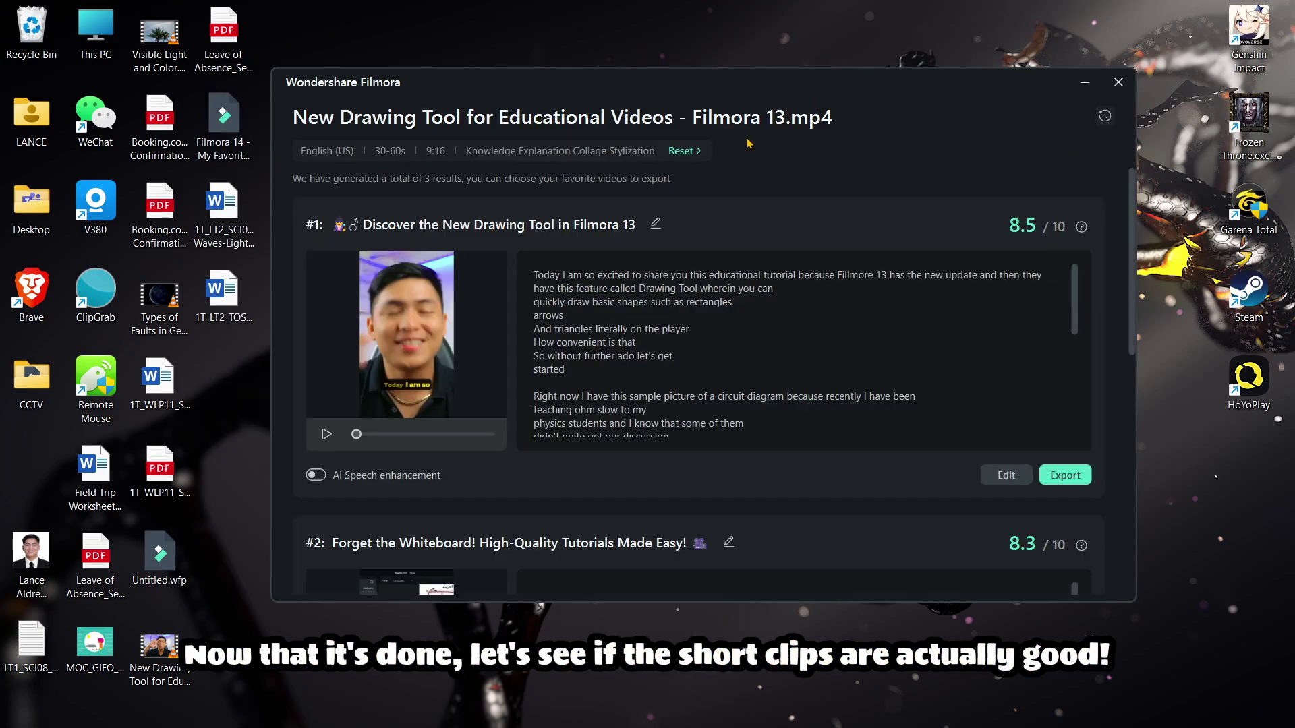
# - Scroll through generated results #1 to #3 and their scores
pyautogui.scroll(-10, 633, 269)
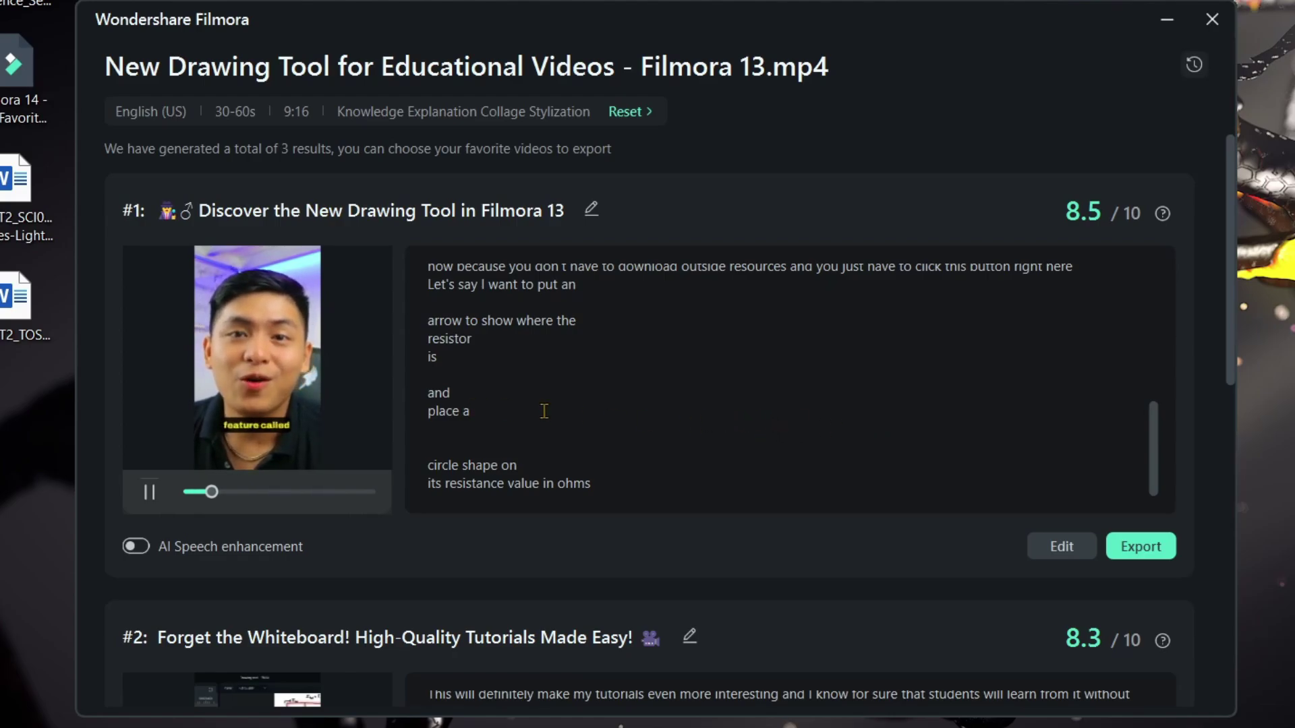
pyautogui.scroll(-5, 280, 395)
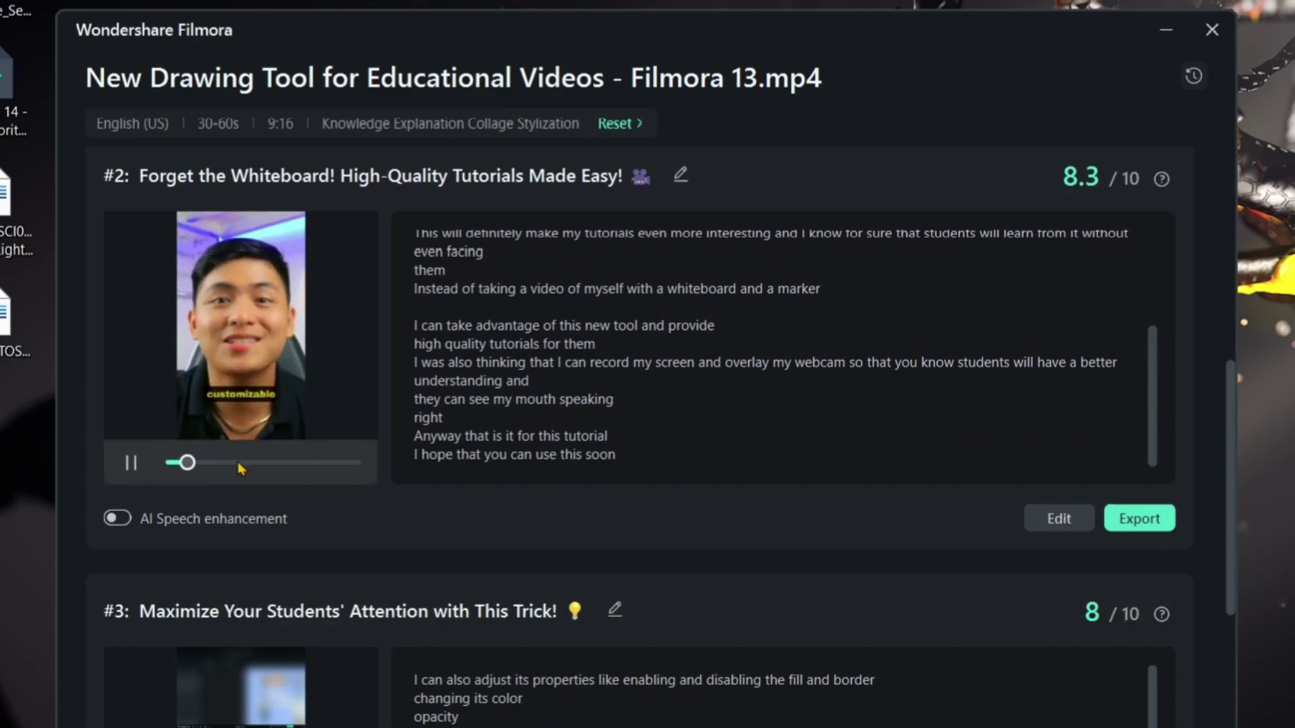
pyautogui.scroll(-3, 213, 475)
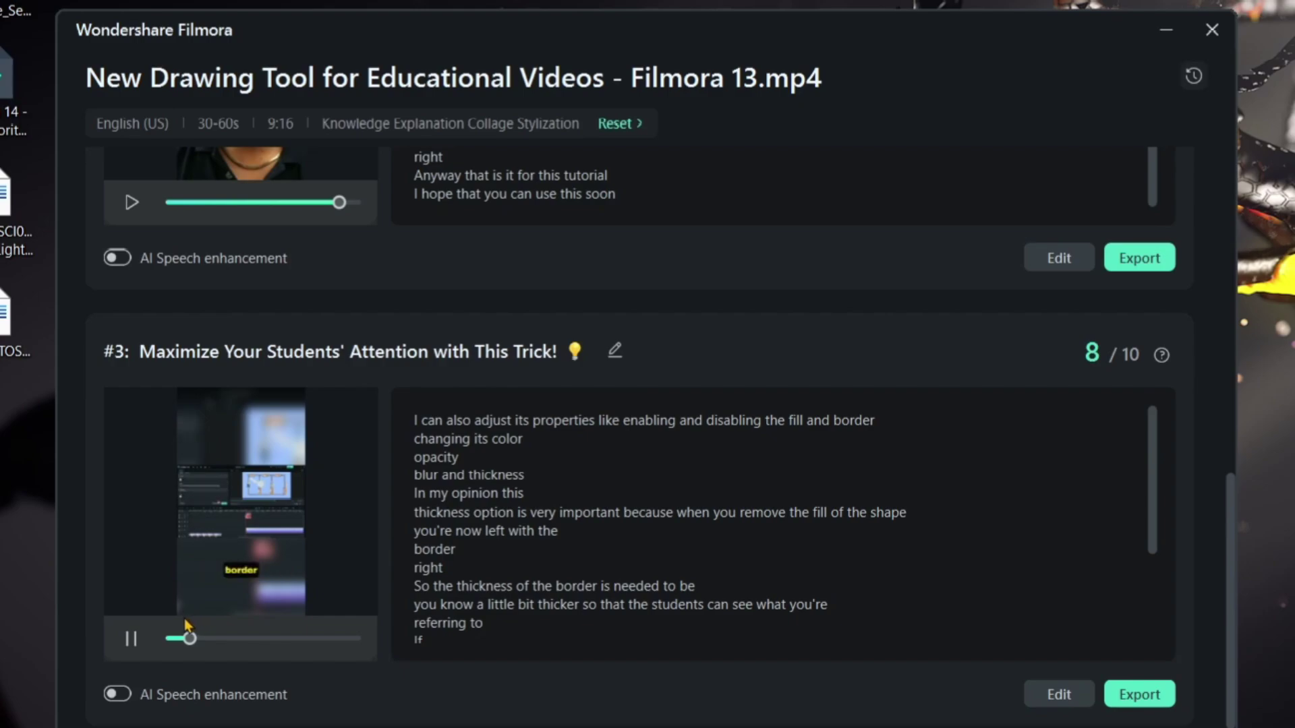
# - Preview clip #3 at several points along its seek bar and scroll its transcript
pyautogui.click(232, 638)
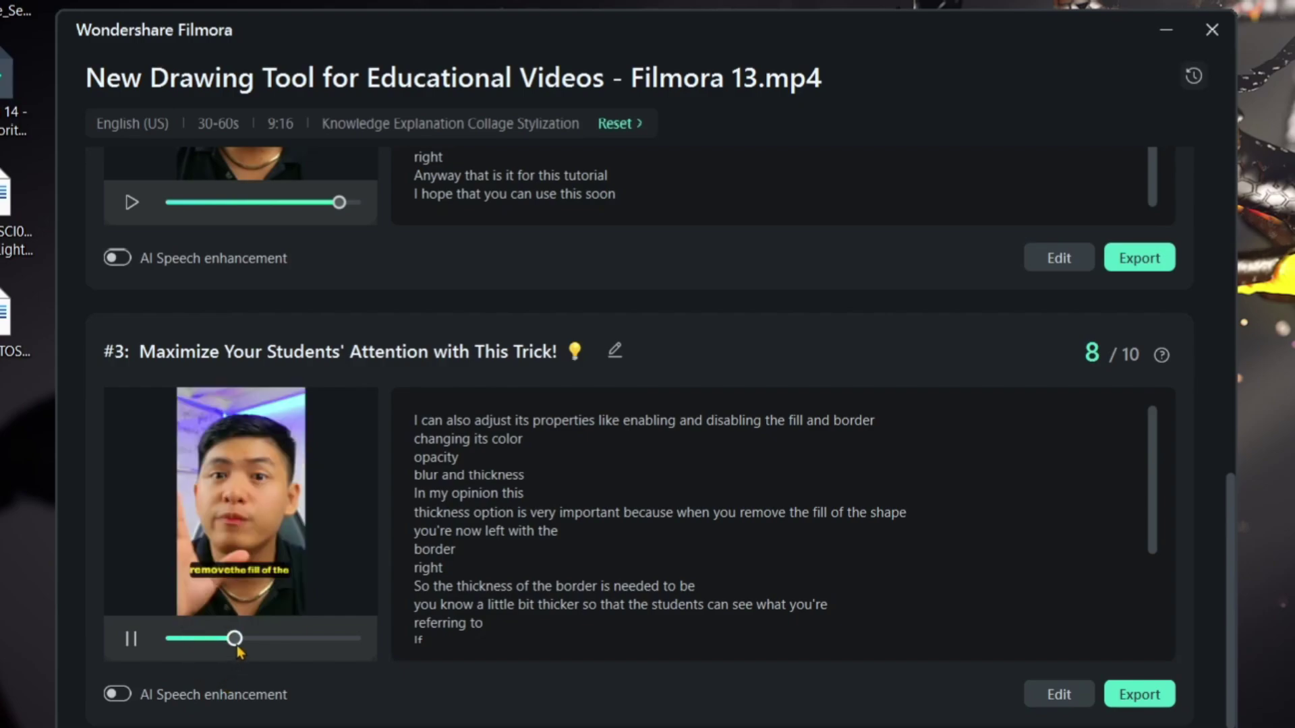
pyautogui.click(273, 638)
pyautogui.click(337, 638)
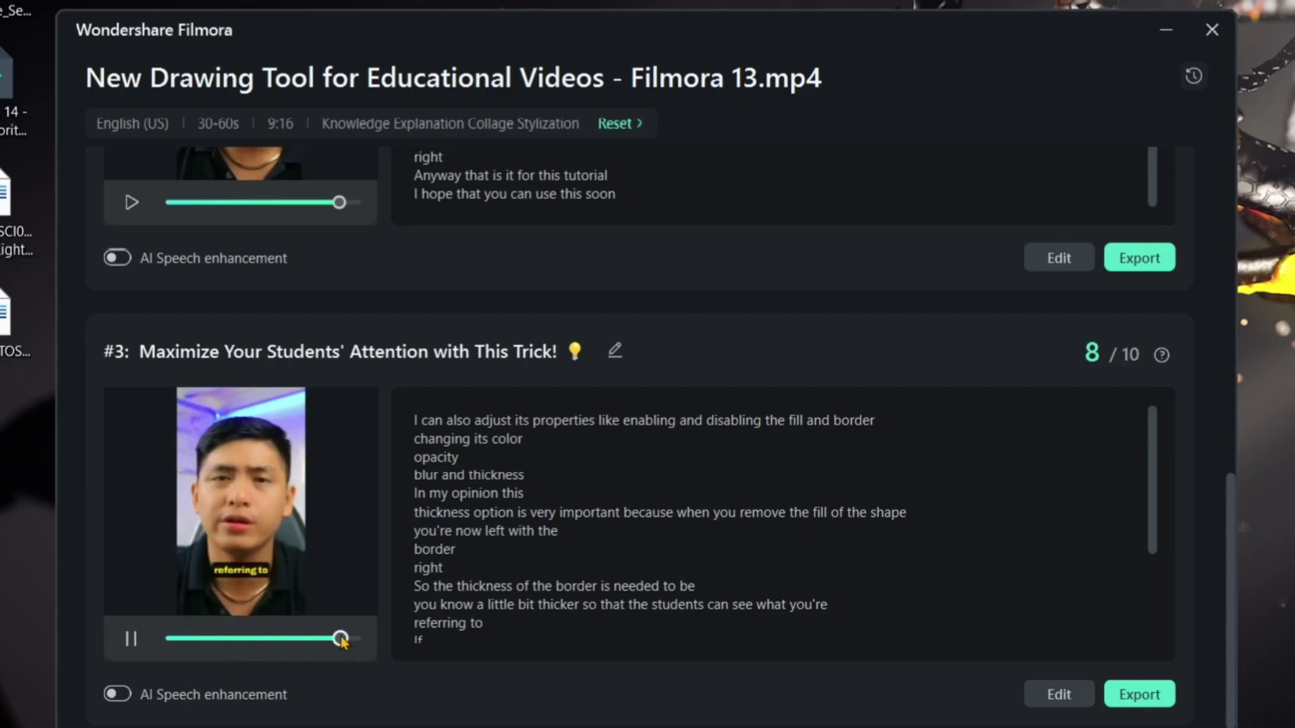
pyautogui.scroll(-2, 958, 519)
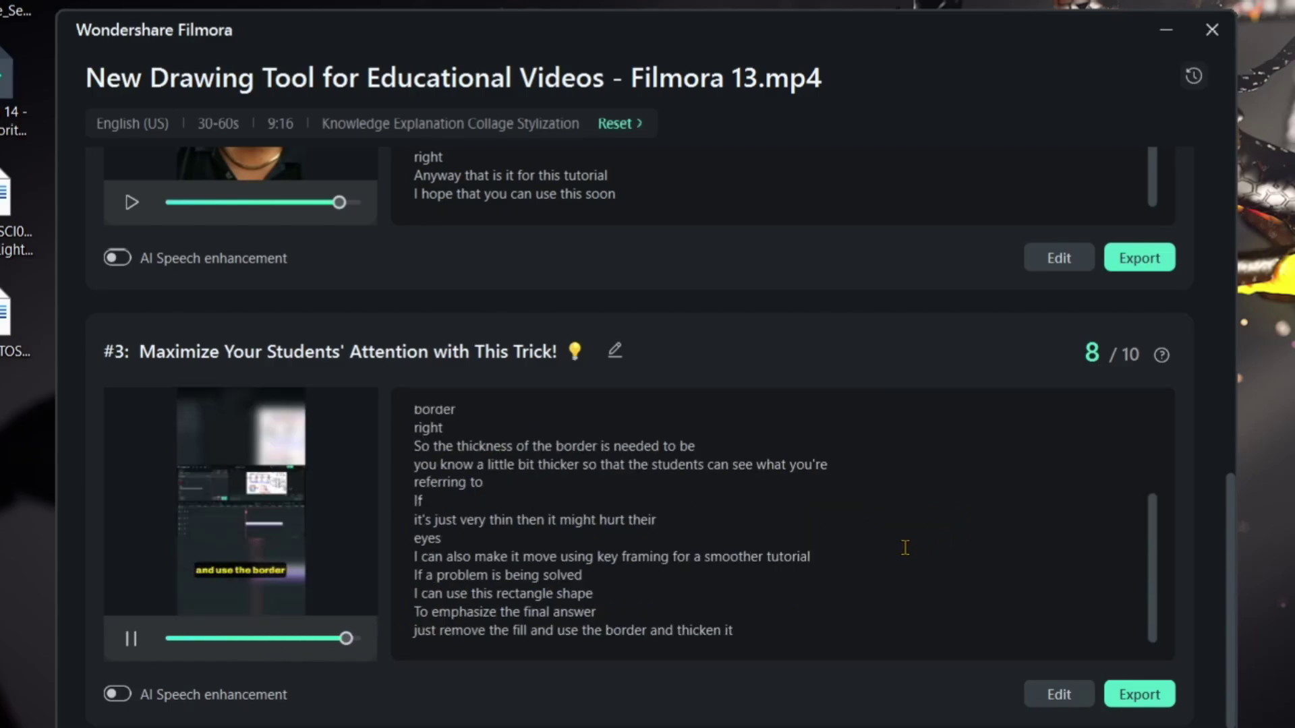
pyautogui.scroll(2, 900, 556)
pyautogui.scroll(6, 674, 195)
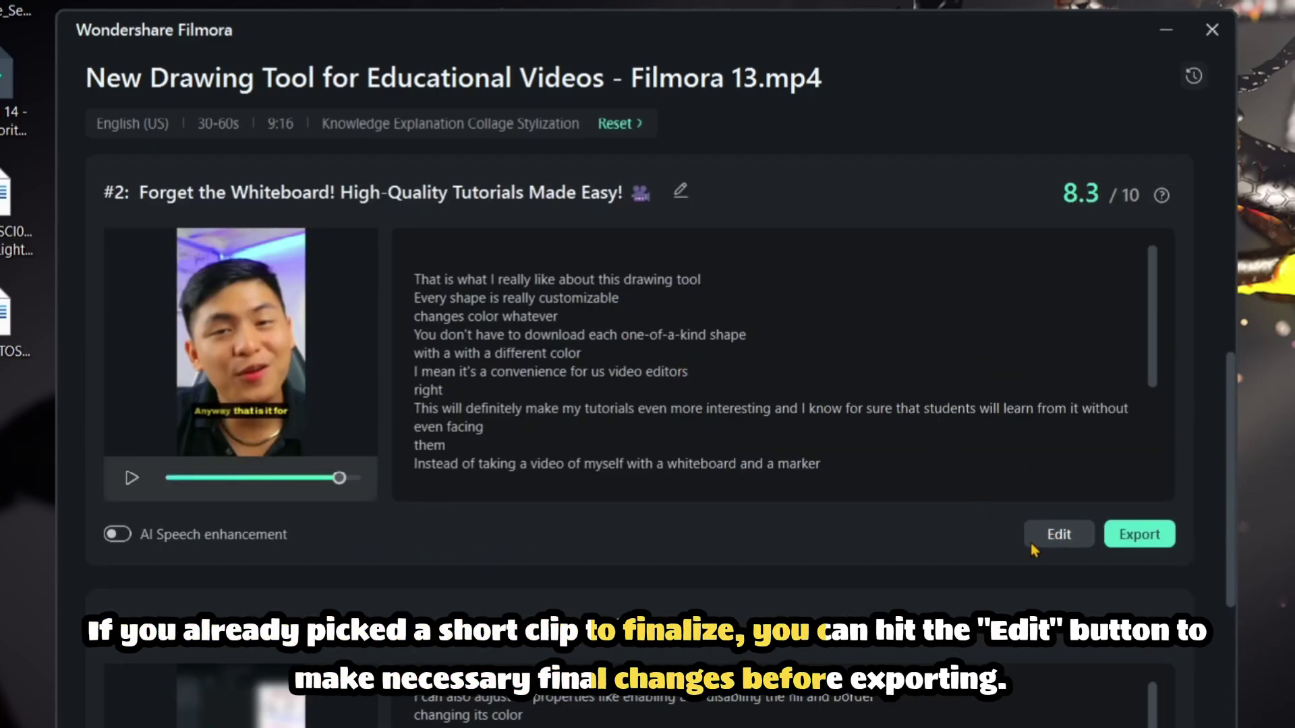
# - Open the clip in the editor and apply the fourth caption template to all captions
pyautogui.click(1058, 534)
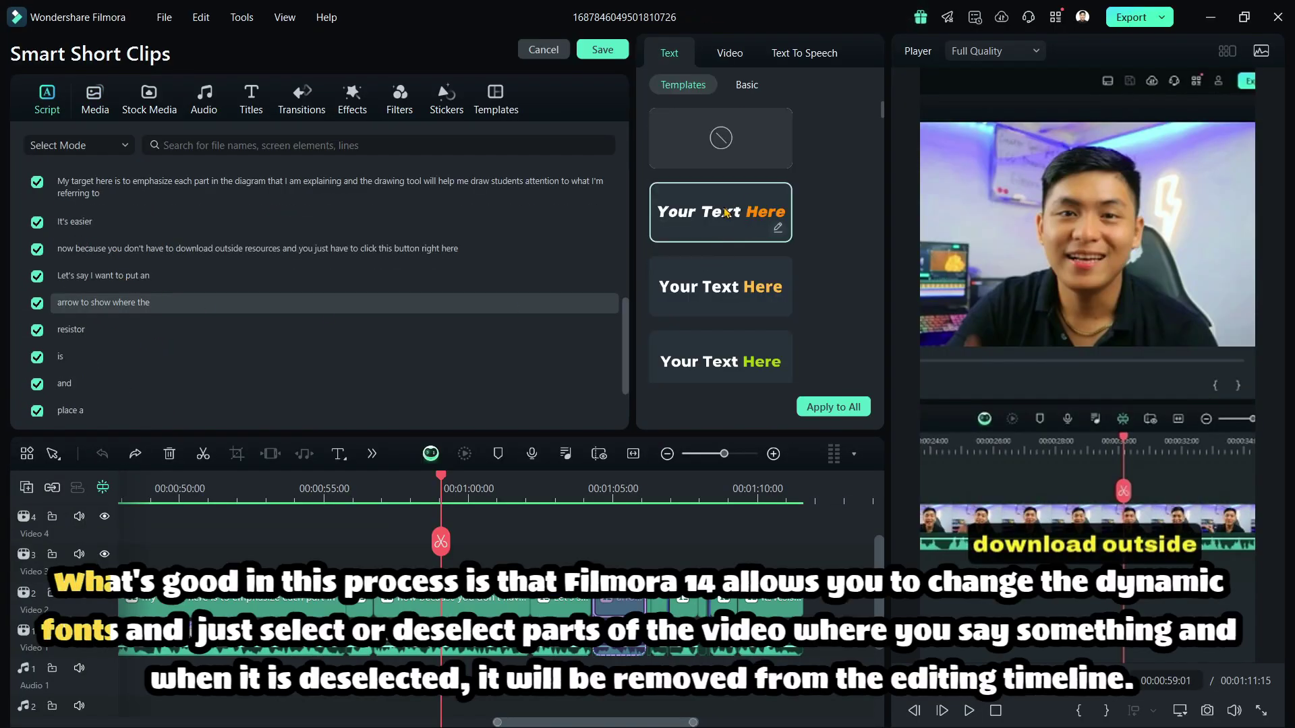
pyautogui.click(716, 365)
pyautogui.click(833, 406)
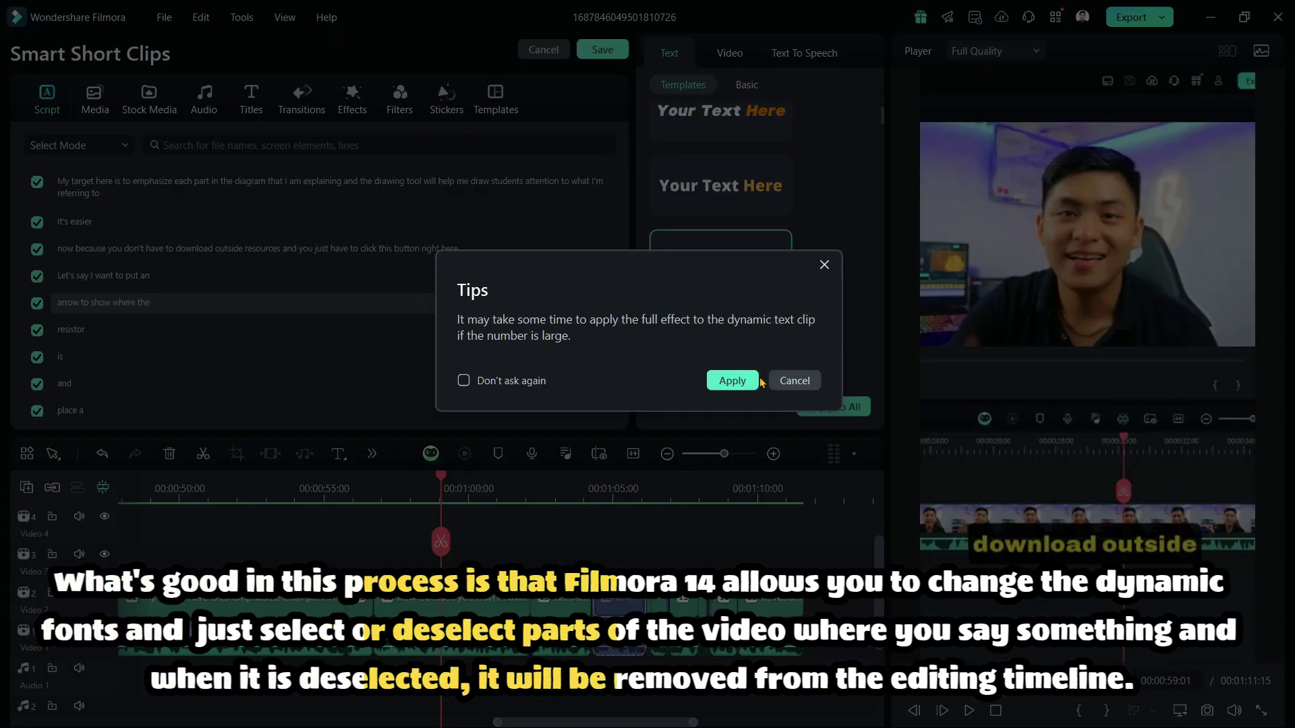
pyautogui.click(765, 378)
pyautogui.click(762, 351)
pyautogui.click(834, 406)
pyautogui.click(731, 379)
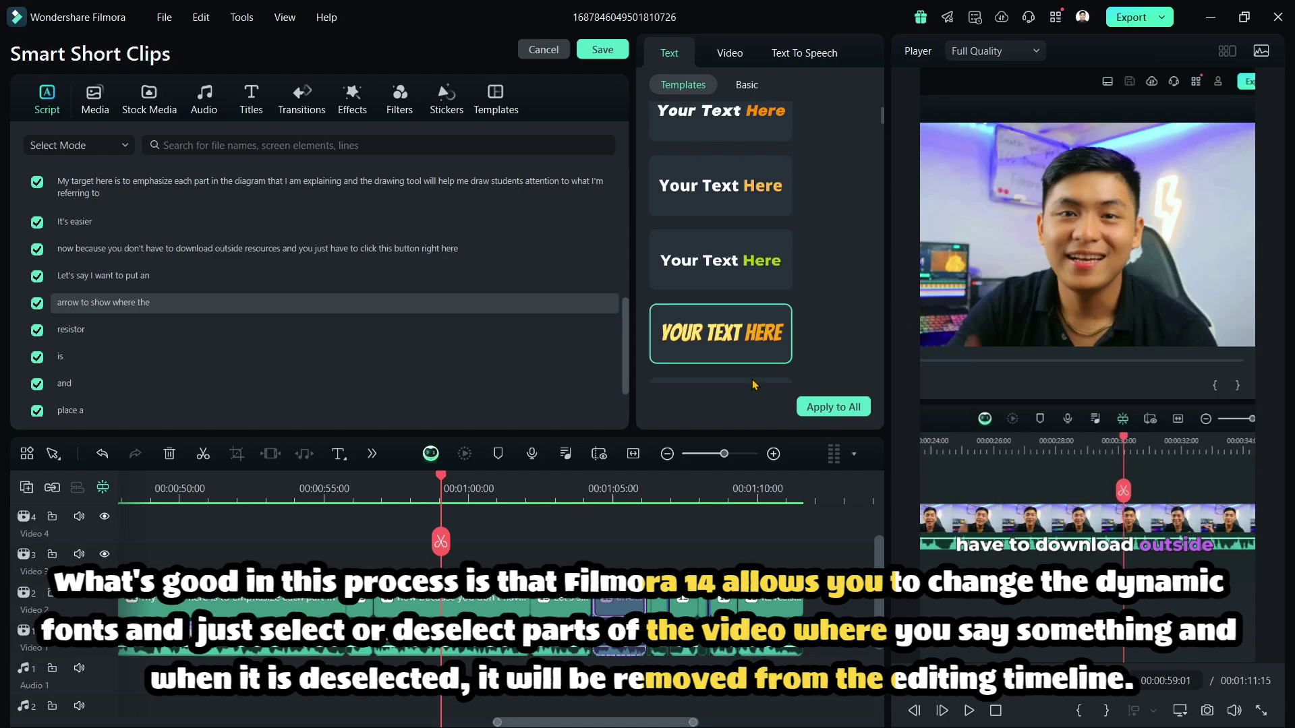
# - Uncheck script lines 'arrow to show where the' through 'place a', cutting duration to 00:01:07:18
pyautogui.click(37, 303)
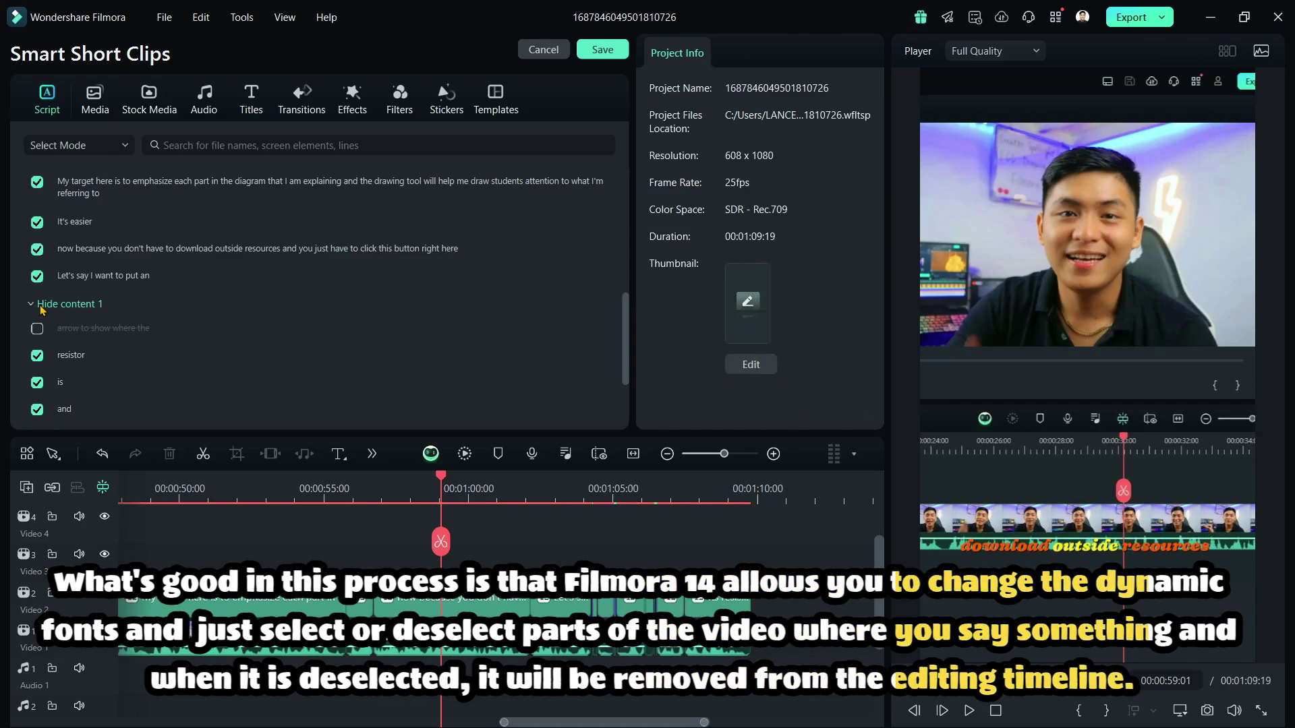
pyautogui.click(40, 372)
pyautogui.scroll(-2, 37, 386)
pyautogui.click(37, 342)
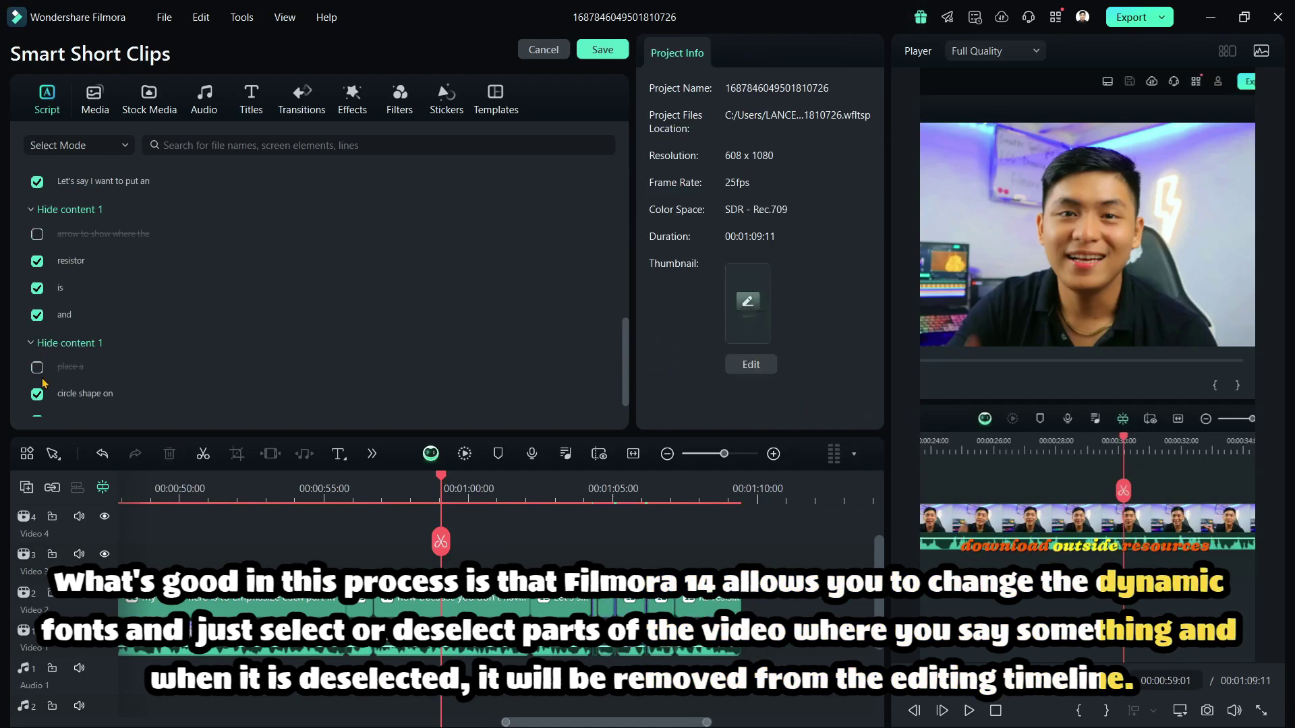
pyautogui.click(38, 288)
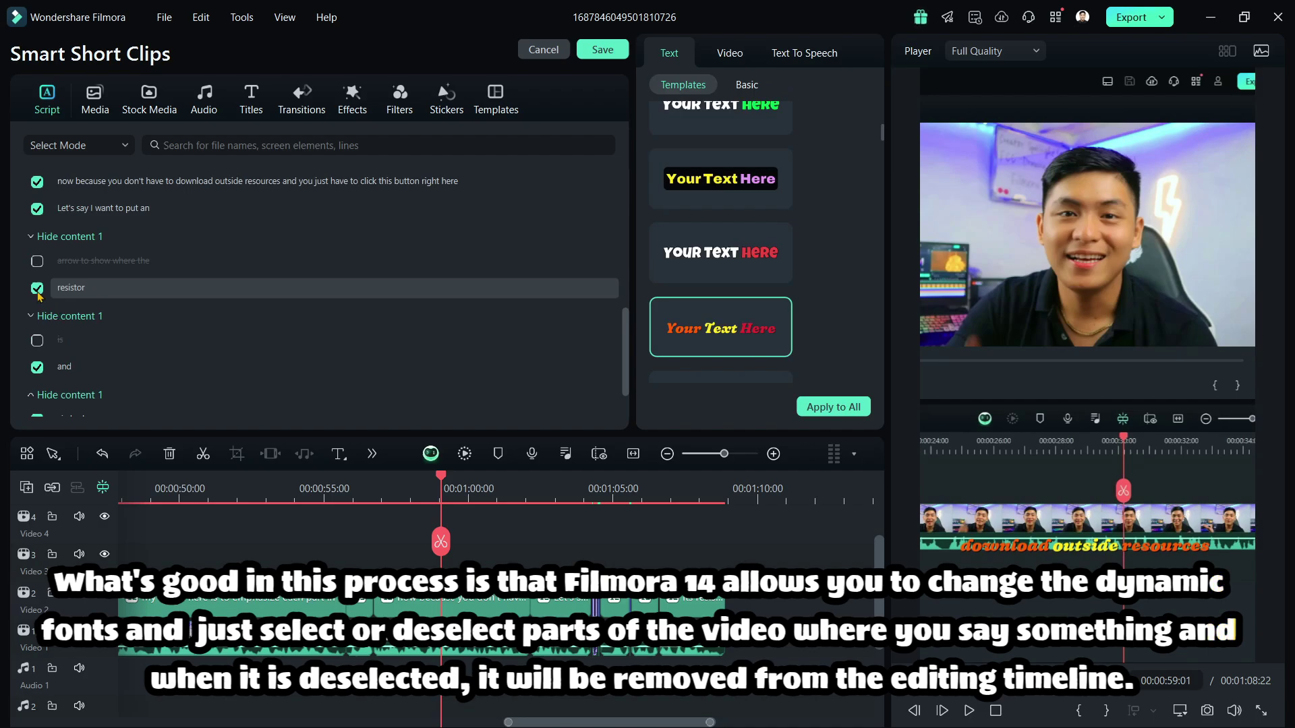
pyautogui.click(37, 290)
pyautogui.click(38, 314)
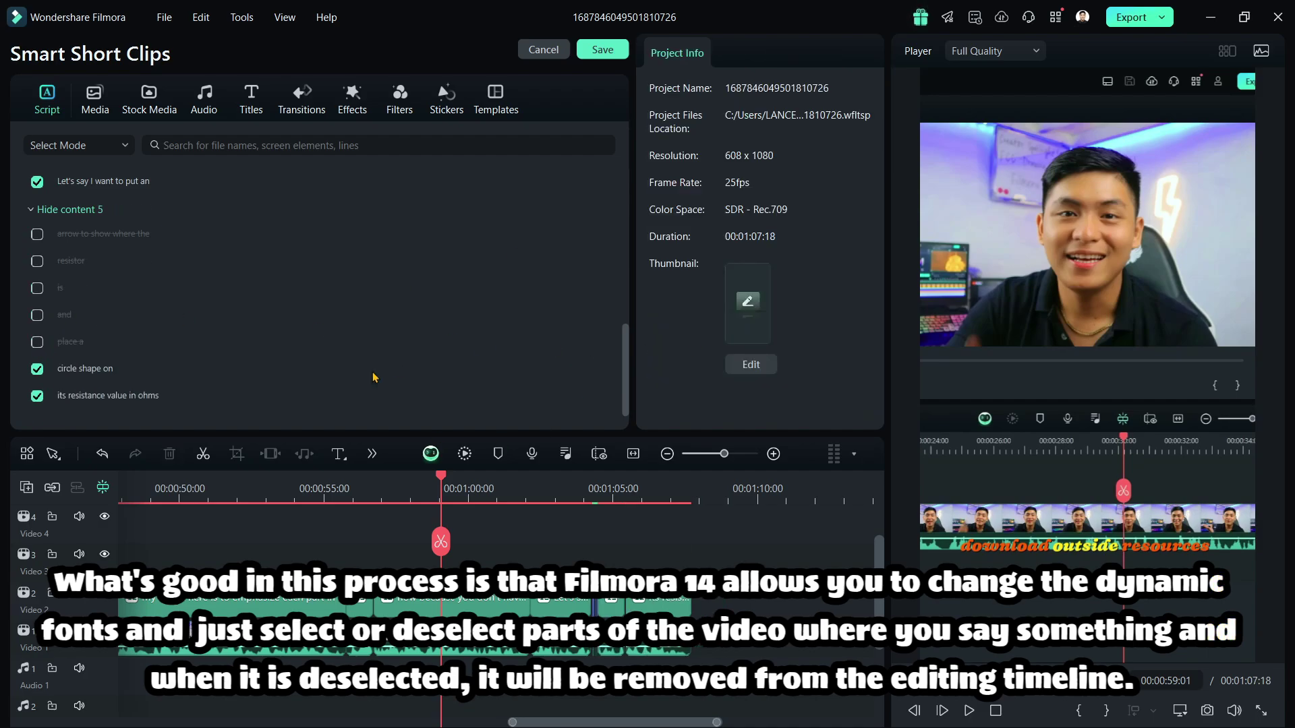
pyautogui.scroll(6, 183, 325)
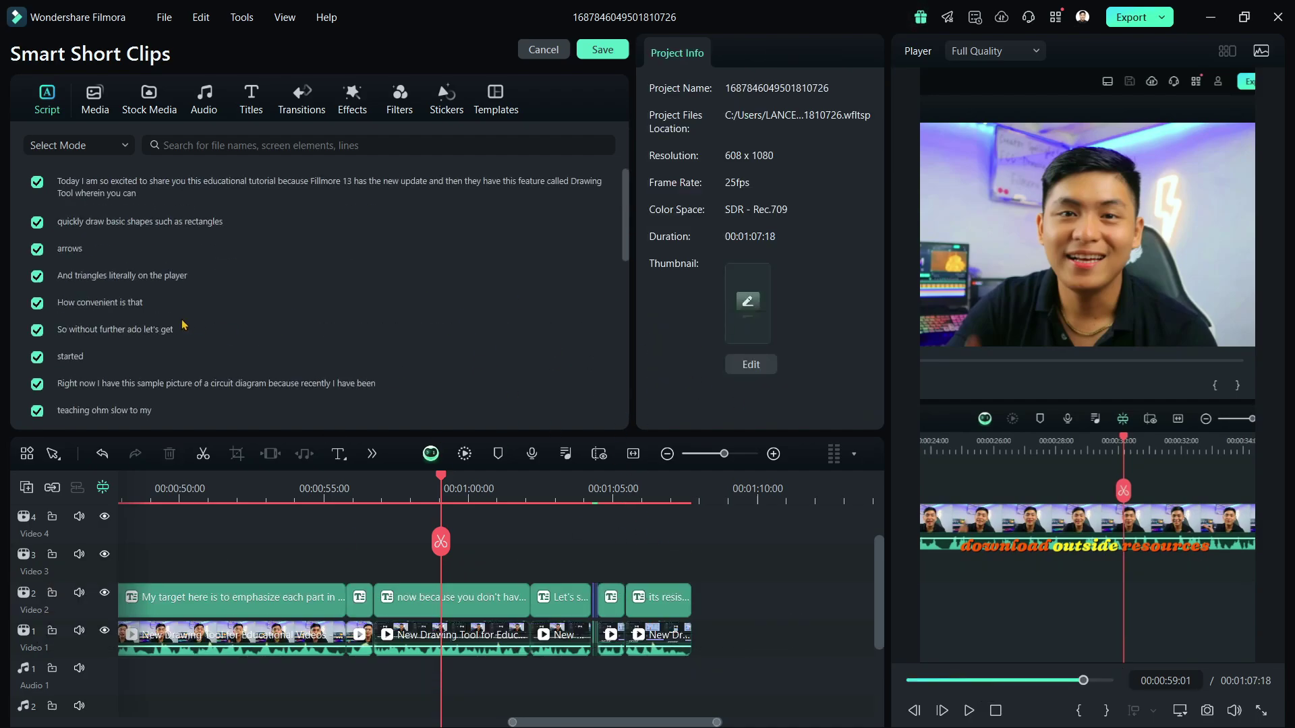
# - Uncheck 'How convenient is that', 'And triangles literally on the player' and the downloading line, trimming to 00:00:45:02
pyautogui.click(37, 304)
pyautogui.click(38, 277)
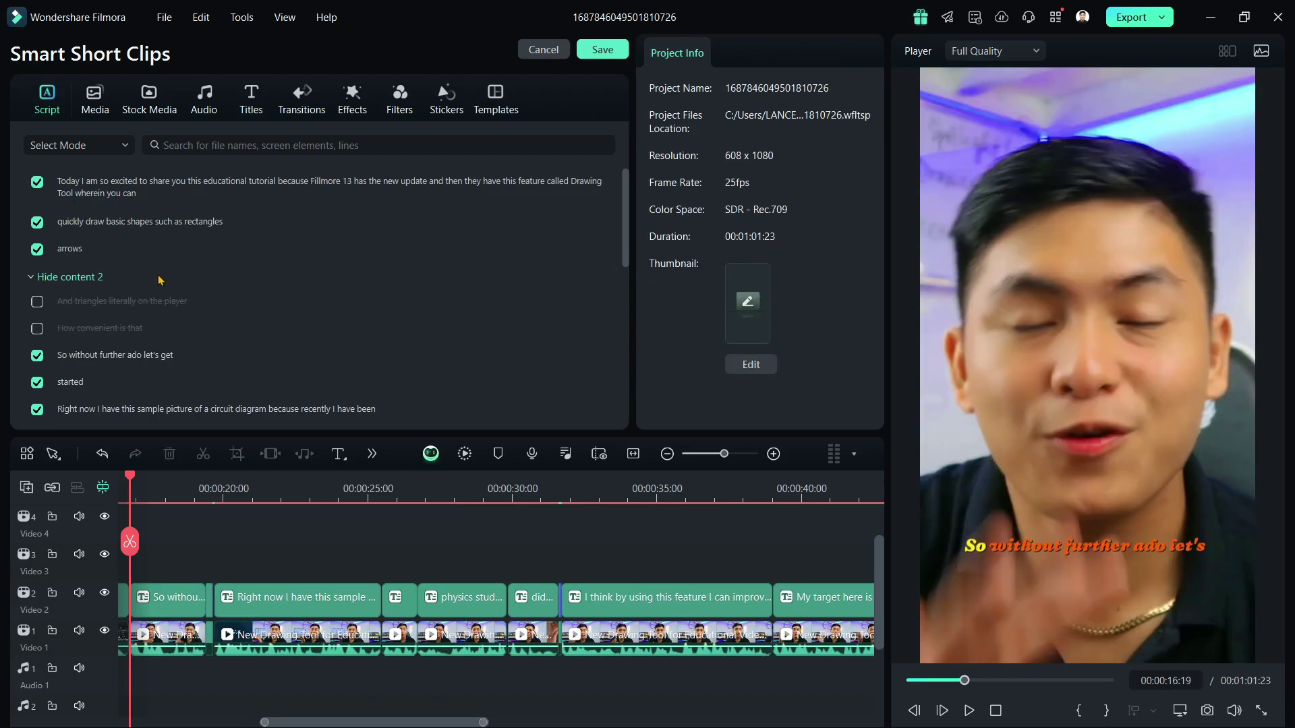
pyautogui.click(179, 193)
pyautogui.scroll(-10, 152, 307)
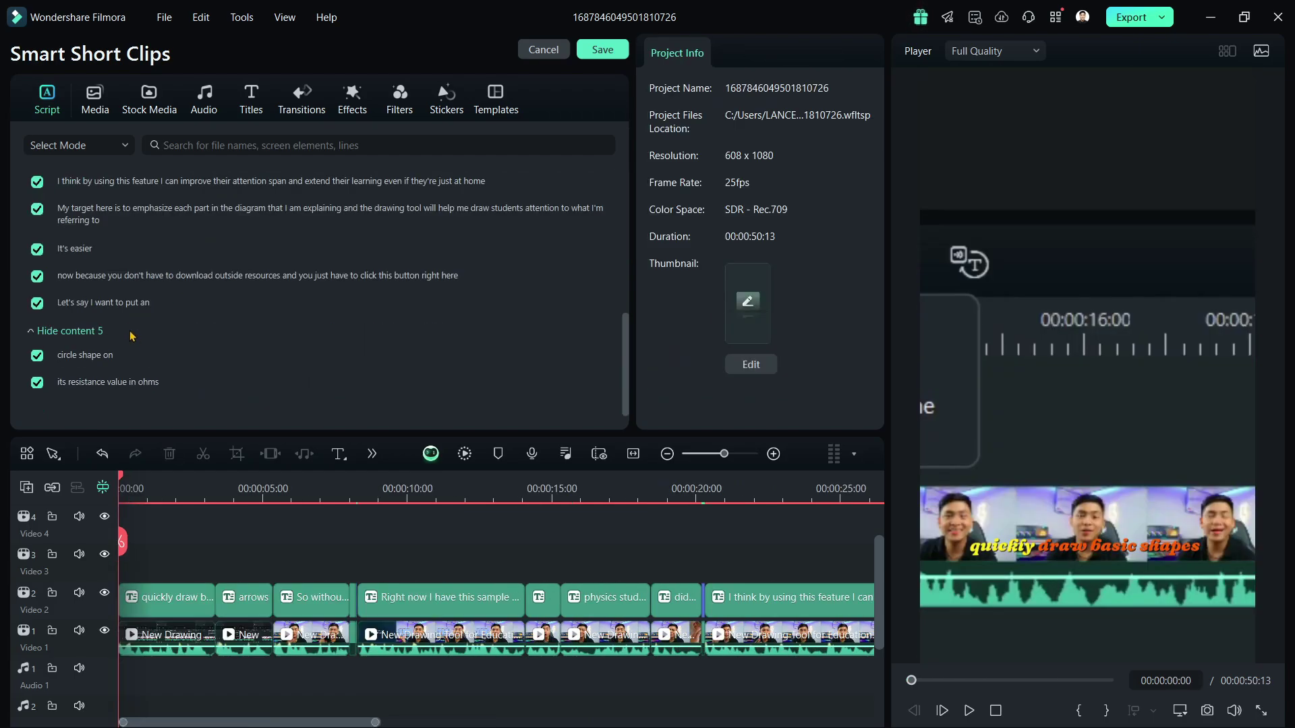
pyautogui.click(135, 283)
pyautogui.click(37, 277)
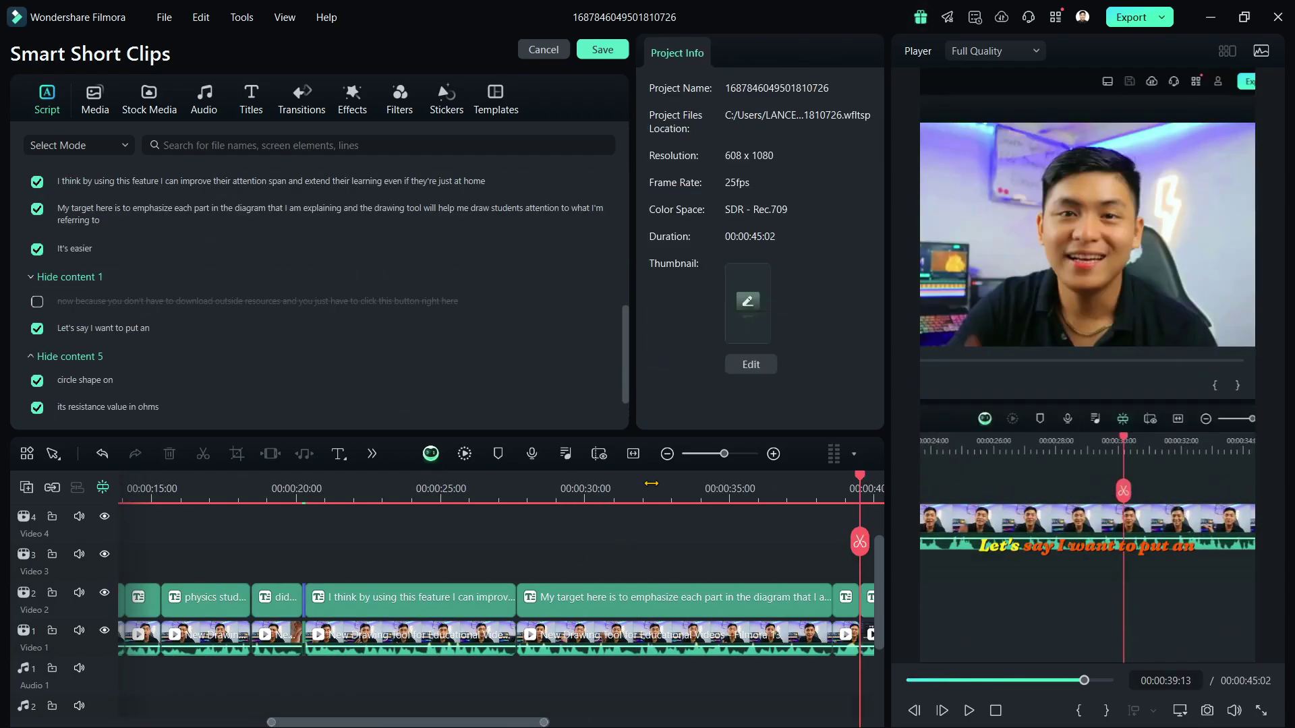